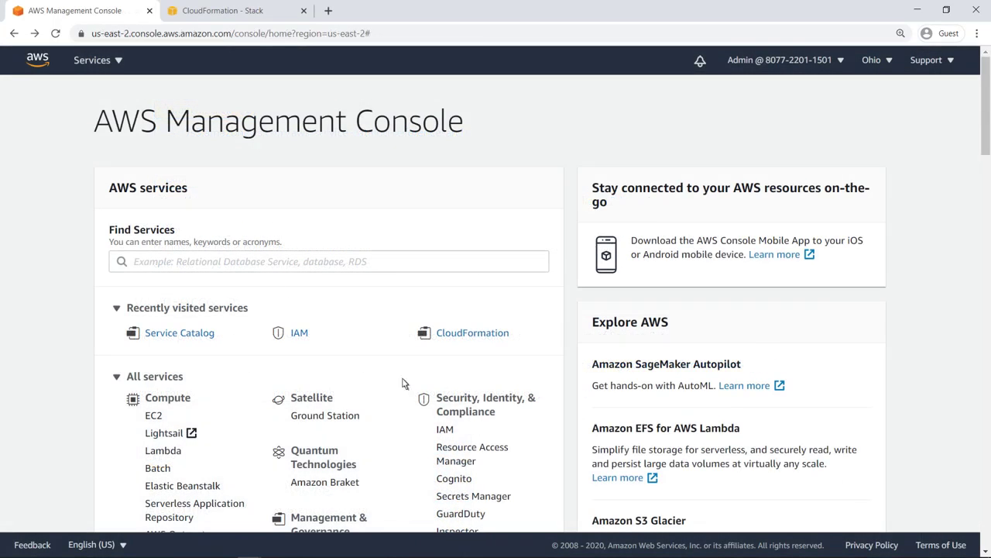
Open the Service Catalog EC2 Reference Architecture portfolio in Service Catalog and review its groups, roles and users.
{"action": "left_click", "coordinate": [212, 334]}
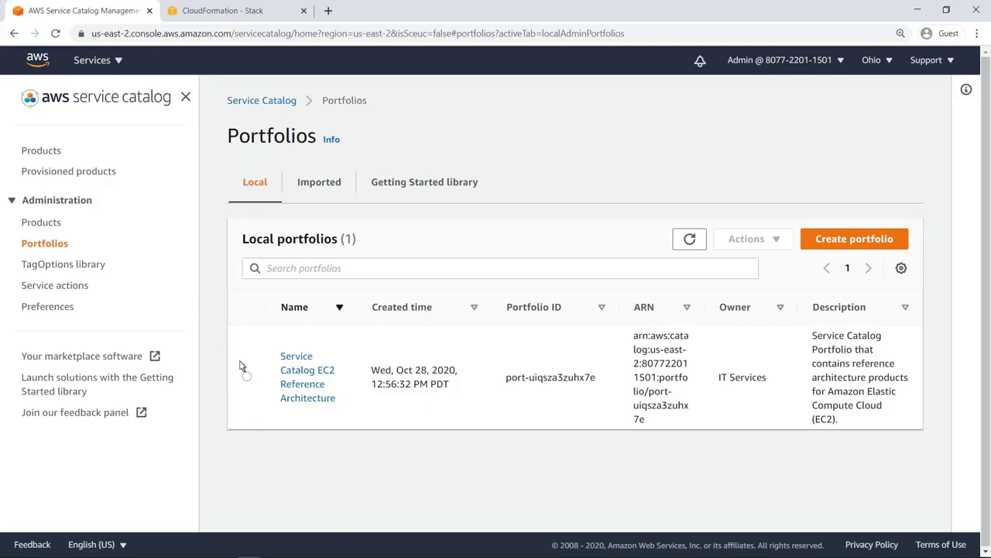
{"action": "left_click", "coordinate": [284, 403]}
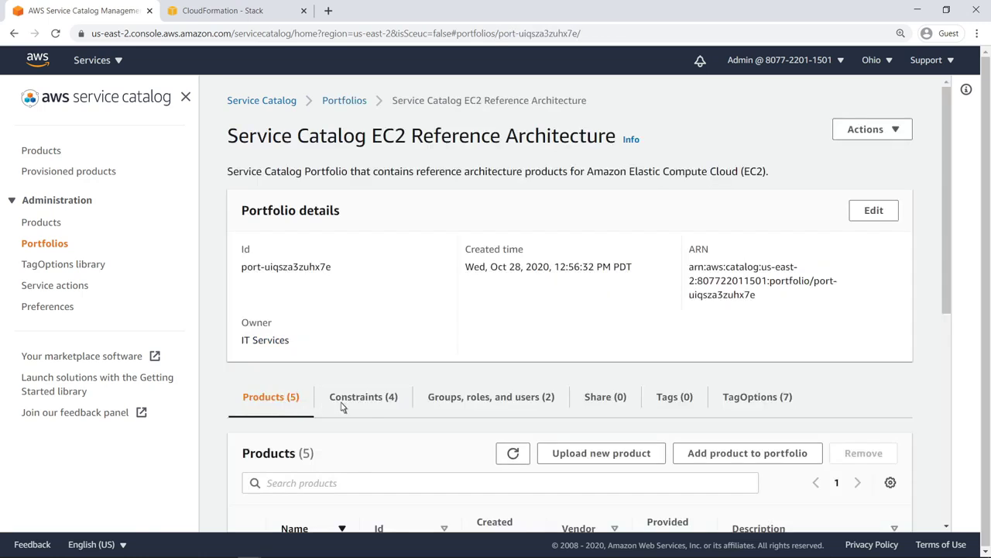
{"action": "left_click", "coordinate": [552, 404]}
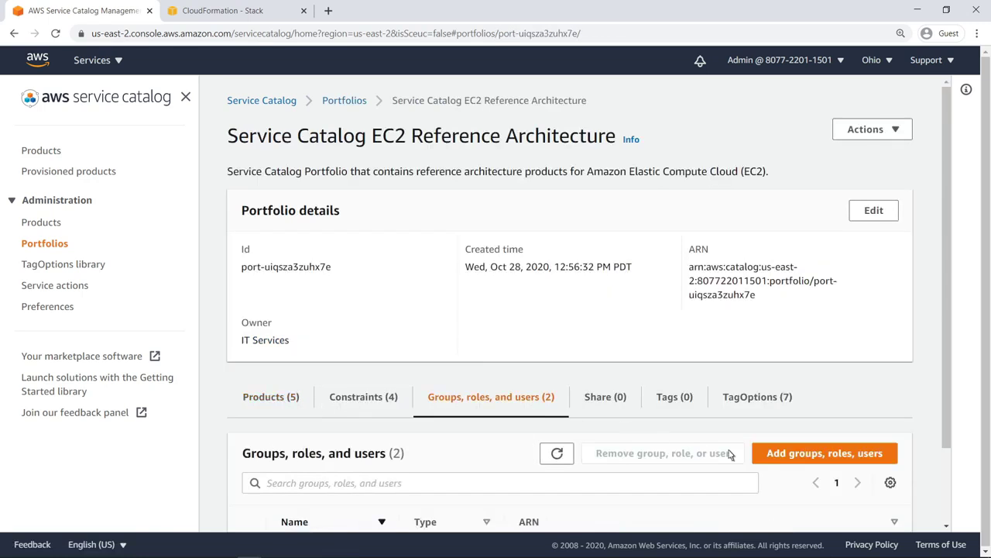
{"action": "scroll", "coordinate": [950, 513], "scroll_direction": "down", "scroll_amount": 2}
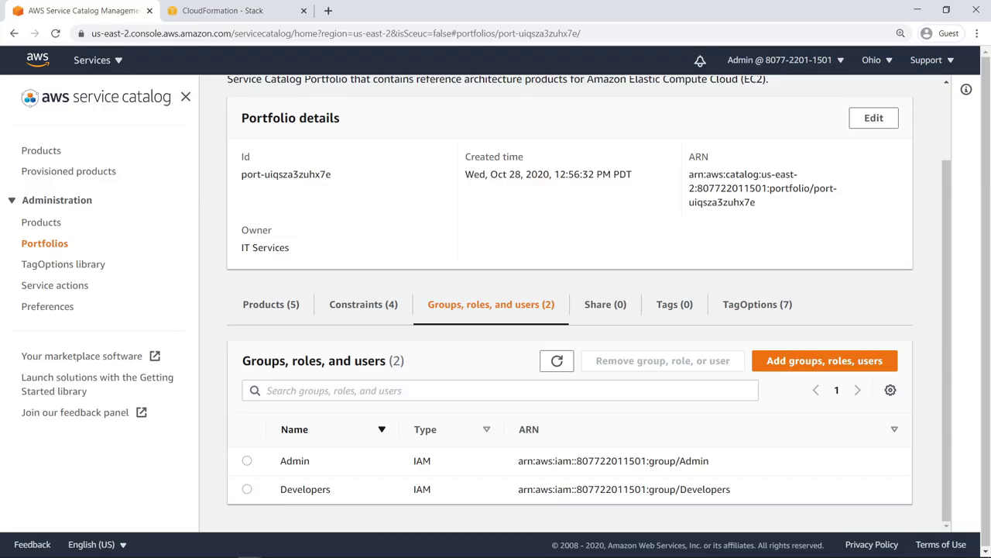
Start launching the AWS Cloud9 IDE product from the end-user product list and name the provisioned product SC-DevEnv.
{"action": "left_click", "coordinate": [43, 151]}
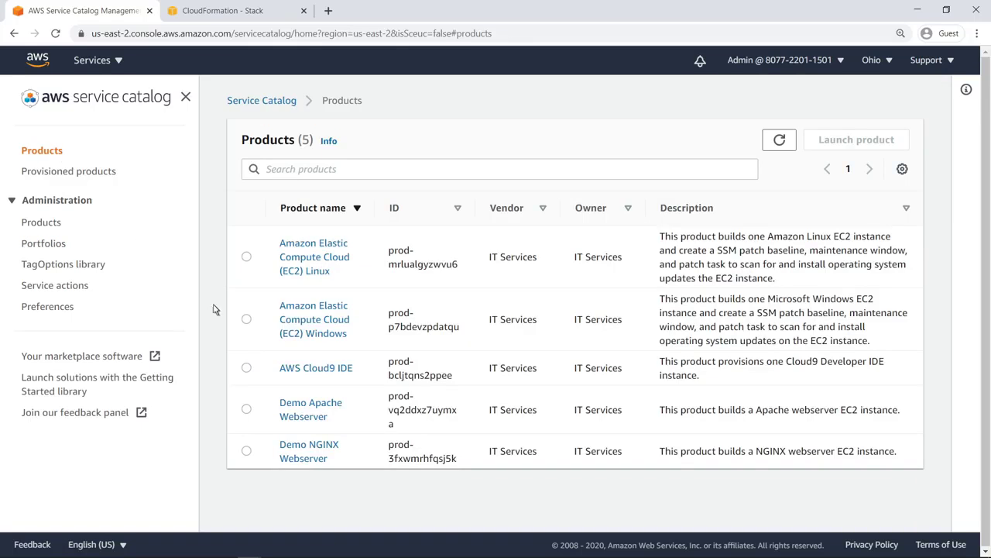
{"action": "left_click", "coordinate": [316, 368]}
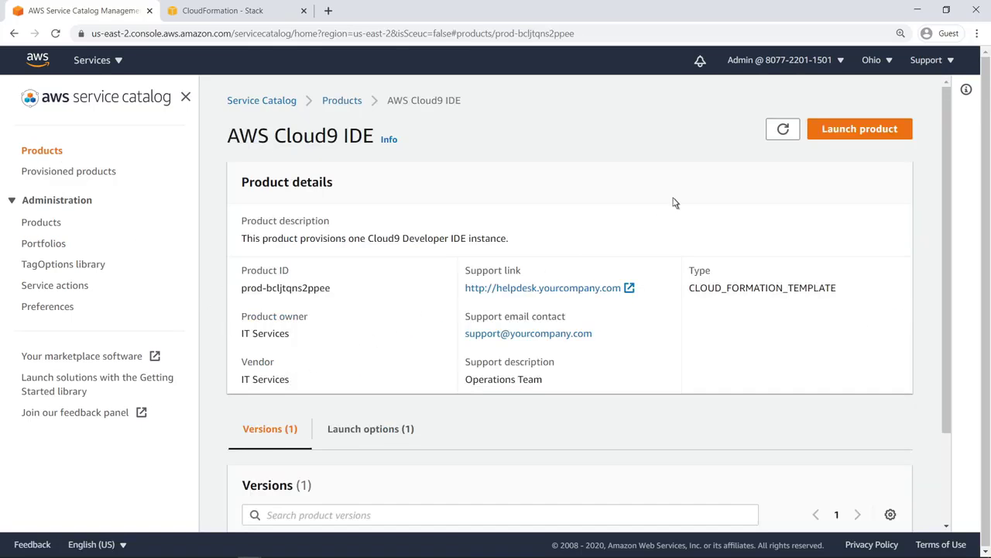
{"action": "left_click", "coordinate": [852, 129]}
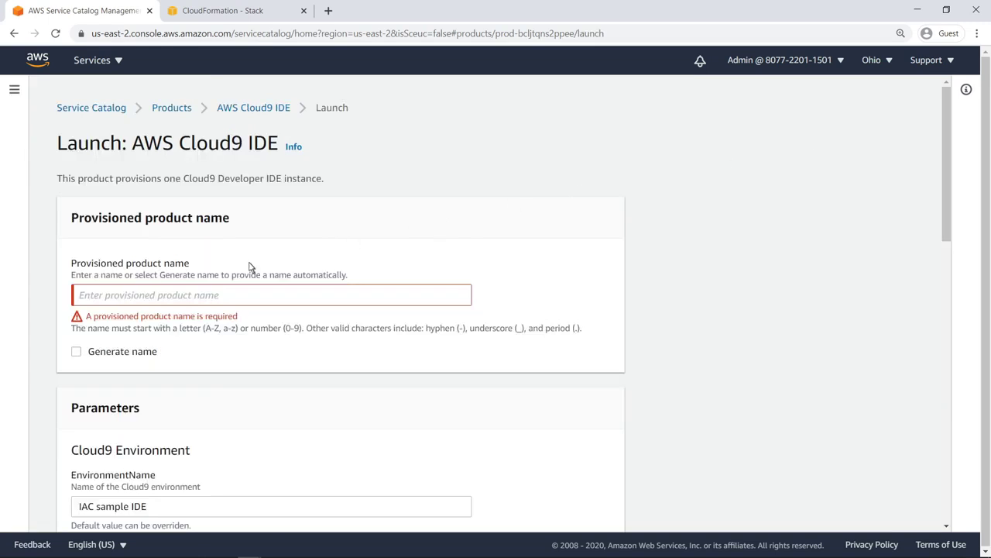
{"action": "left_click", "coordinate": [91, 302]}
{"action": "type", "text": "SC-DevEnv"}
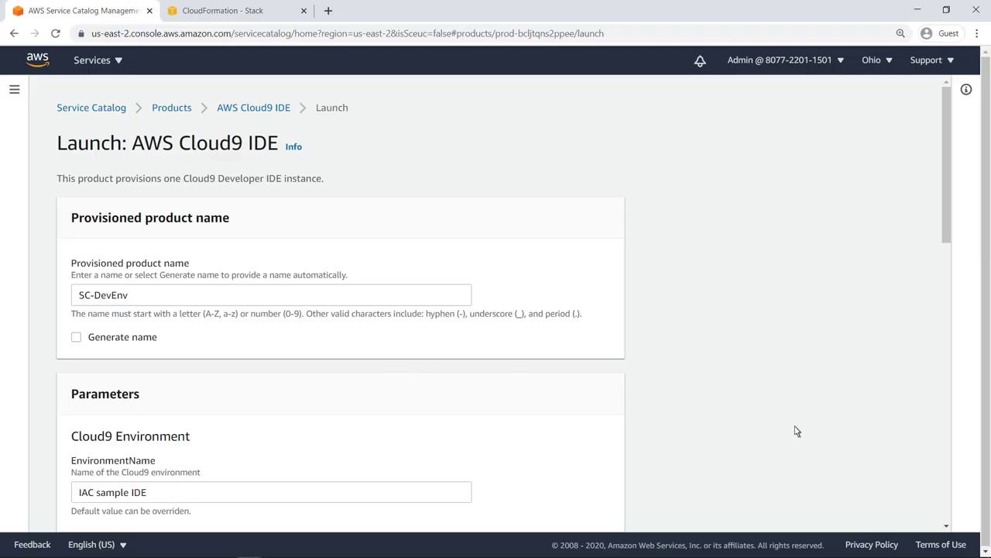
Review the launch parameters and look up the HTTPS clone URL in the SC-RA-IACPipeline stack's outputs in CloudFormation.
{"action": "scroll", "coordinate": [946, 457], "scroll_direction": "down", "scroll_amount": 5}
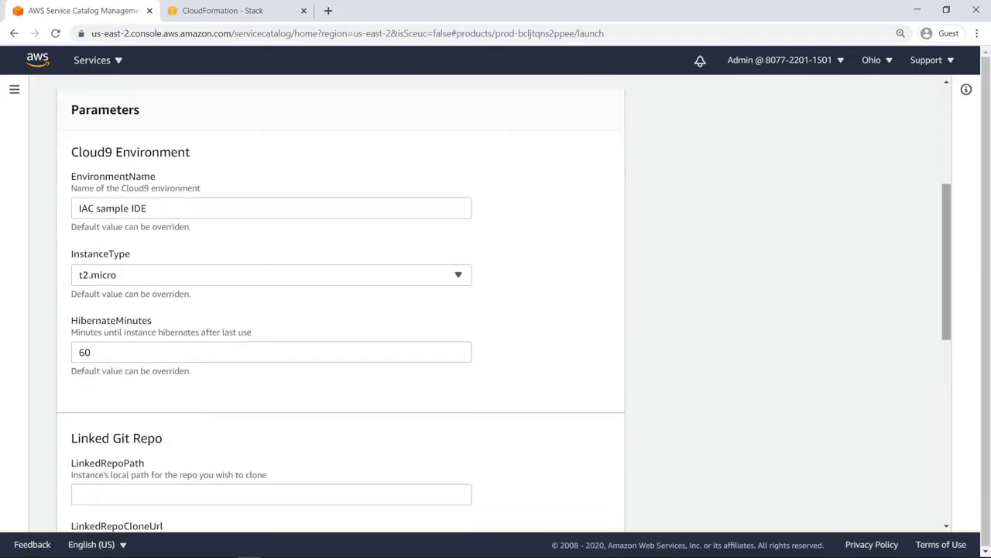
{"action": "scroll", "coordinate": [496, 302], "scroll_direction": "down", "scroll_amount": 2}
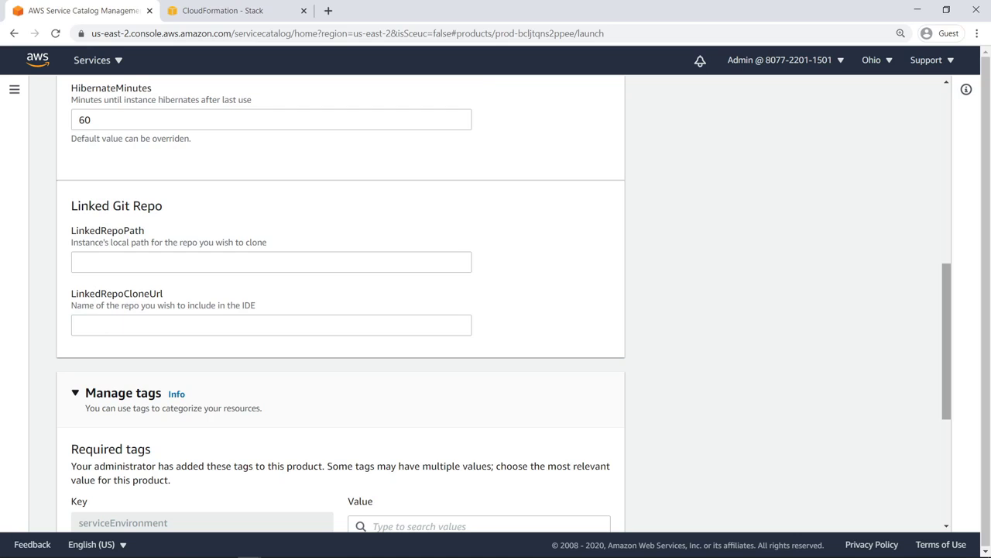
{"action": "left_click", "coordinate": [263, 16]}
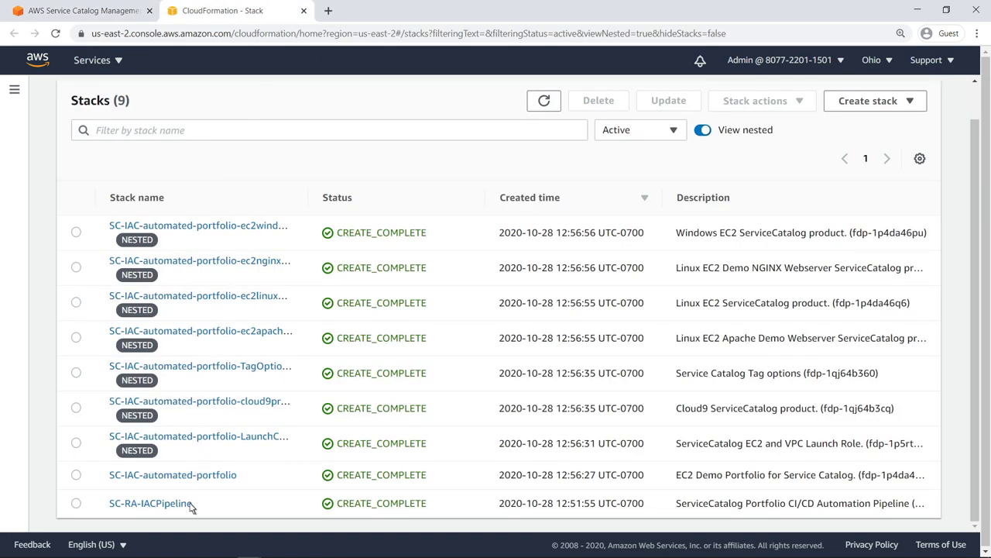
{"action": "left_click", "coordinate": [150, 503]}
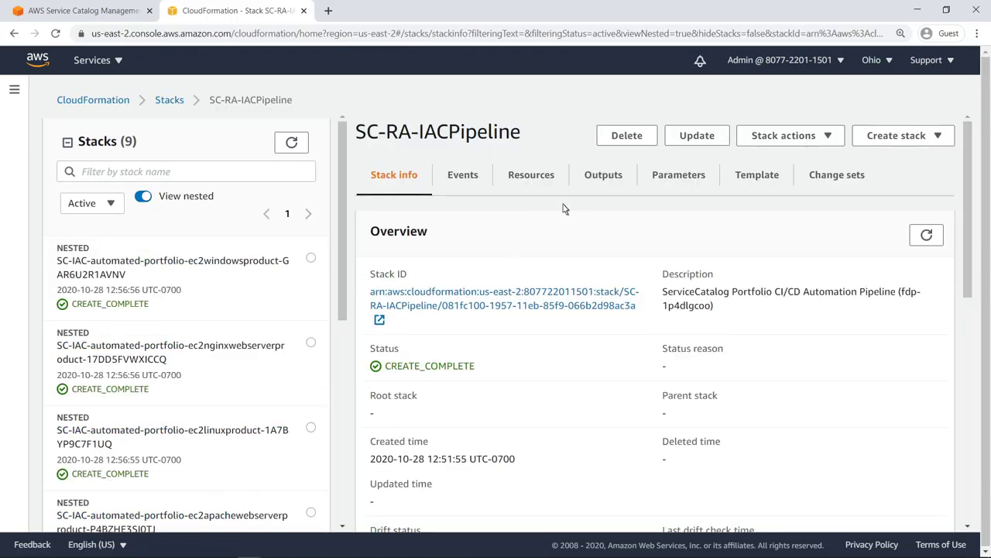
{"action": "left_click", "coordinate": [596, 178]}
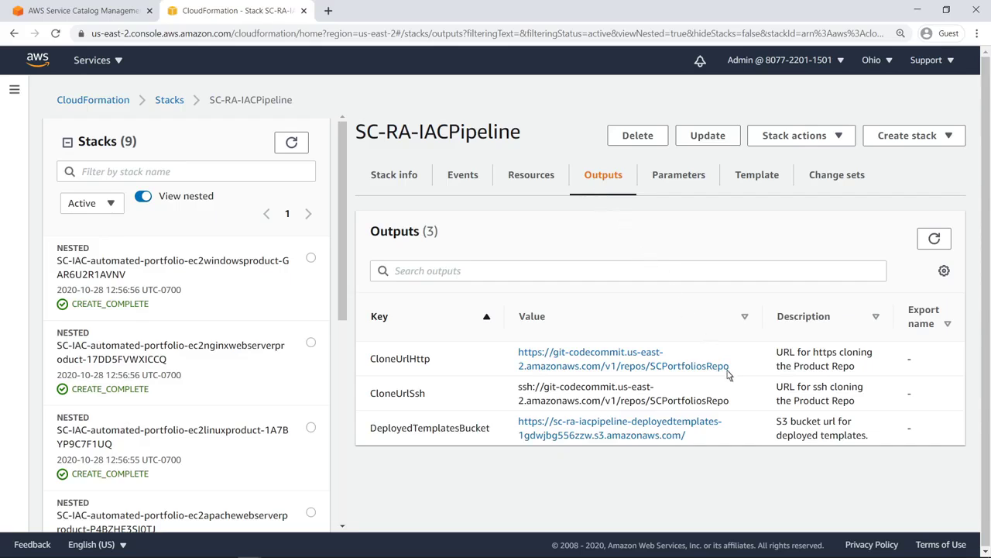
{"action": "left_click", "coordinate": [137, 19]}
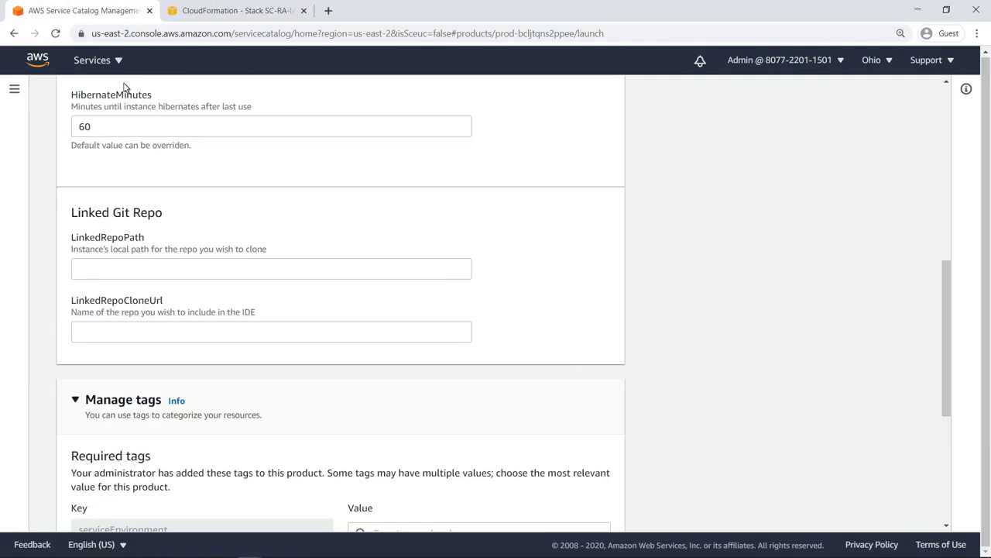
{"action": "left_click", "coordinate": [82, 339]}
{"action": "type", "text": "https://git-codecommit.us-east-2.amazonaws.com/v1/repos/SCPortfoliosRepo"}
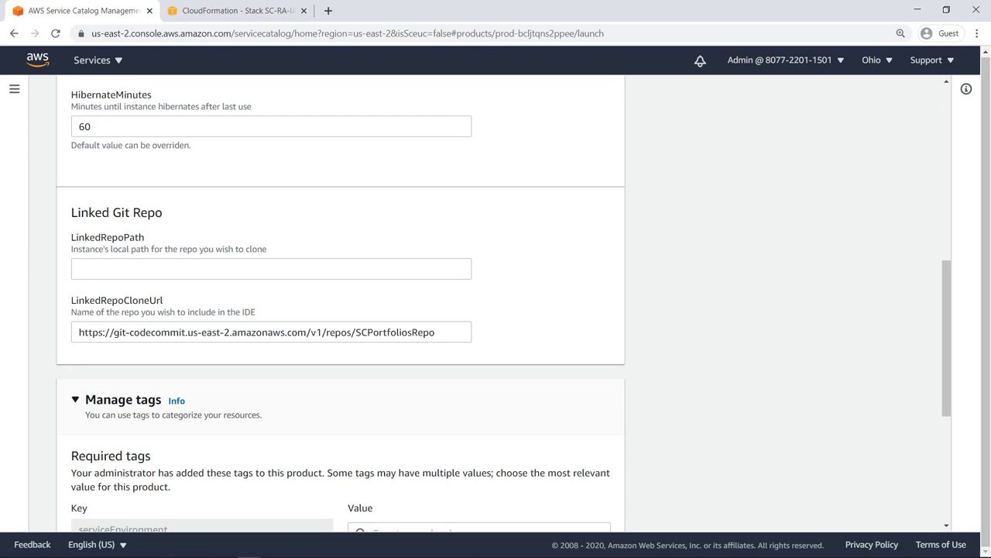
{"action": "left_click", "coordinate": [77, 271]}
{"action": "type", "text": "/SCPortfoliosRepo"}
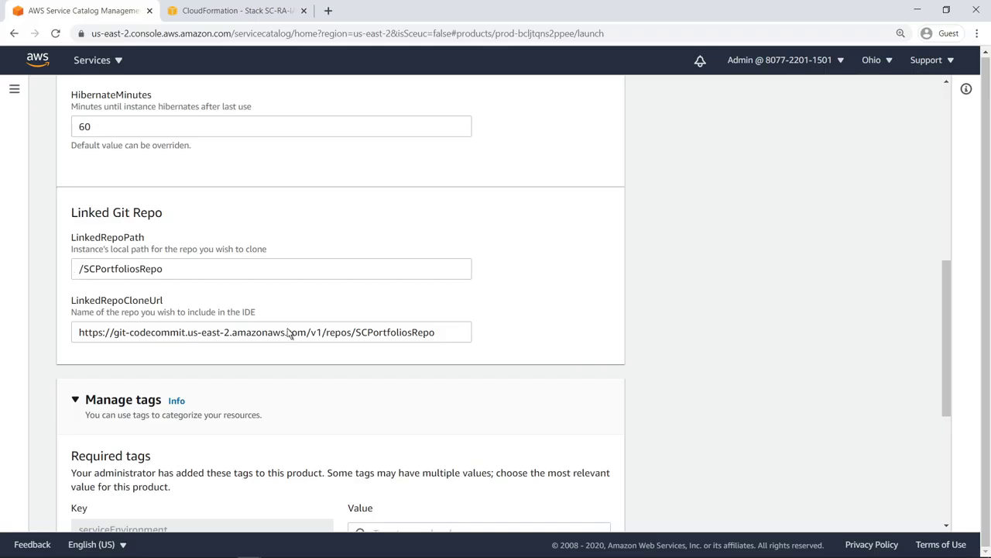
Set the required tags serviceEnvironment to DEV and Chargeback to DATA-INSIGHTS, and launch the product.
{"action": "scroll", "coordinate": [949, 512], "scroll_direction": "down", "scroll_amount": 4}
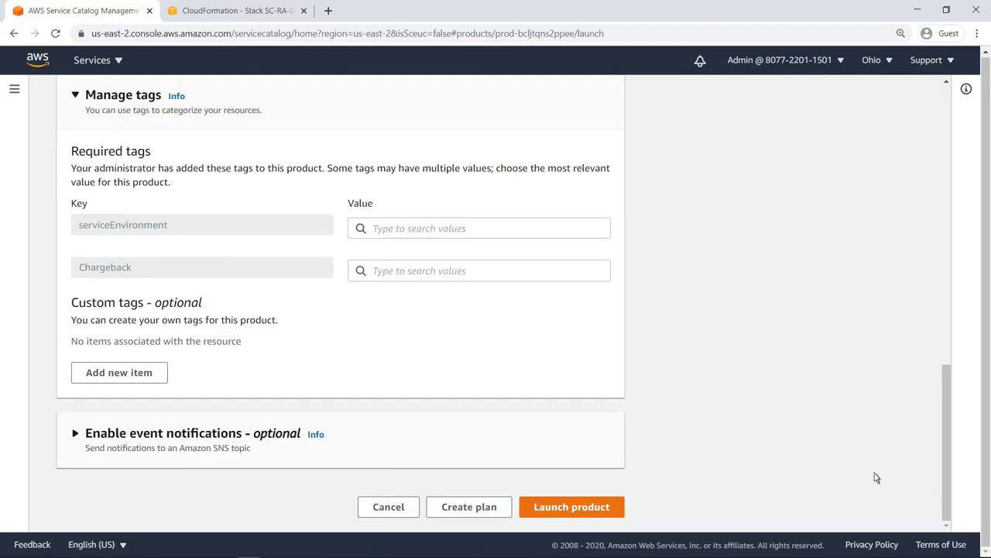
{"action": "left_click", "coordinate": [374, 237]}
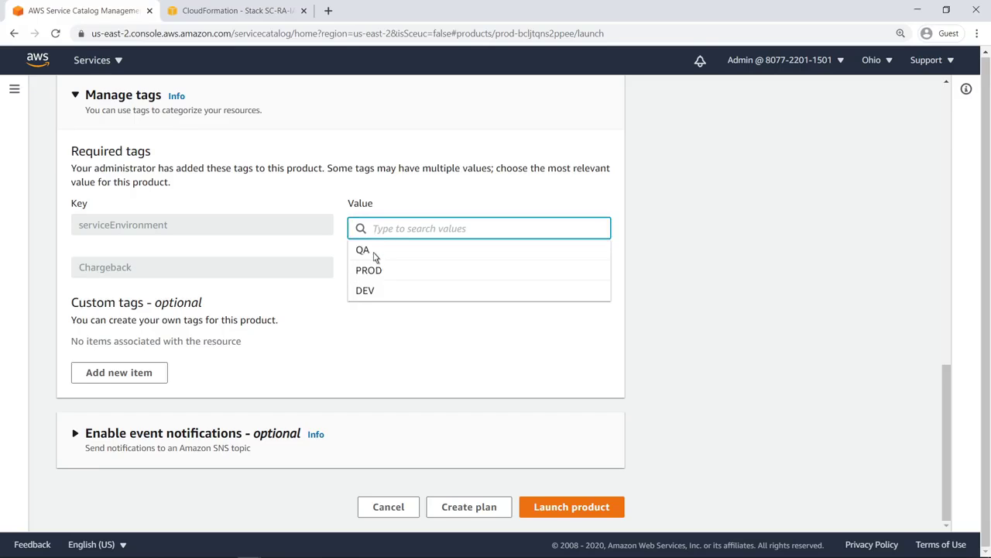
{"action": "left_click", "coordinate": [373, 293]}
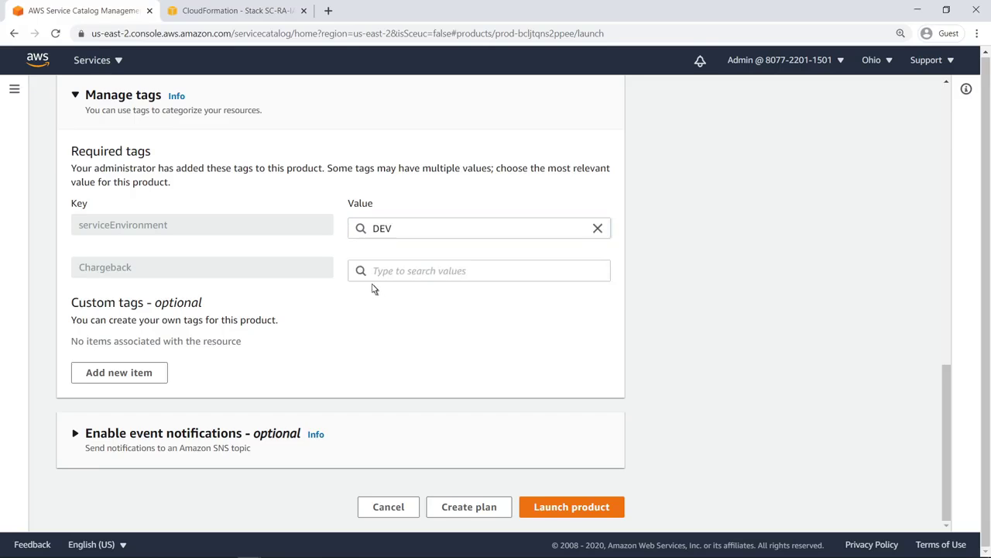
{"action": "left_click", "coordinate": [373, 276]}
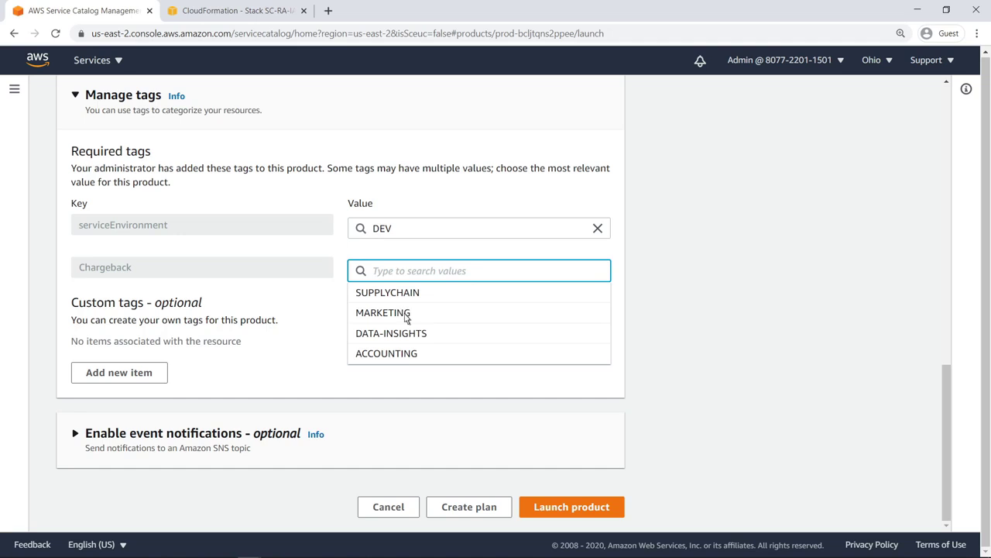
{"action": "left_click", "coordinate": [426, 342]}
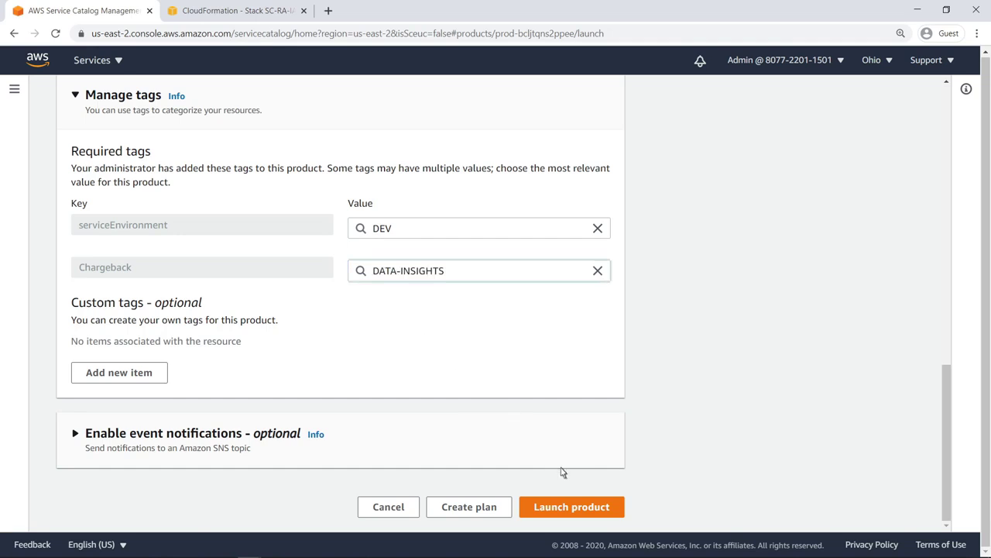
{"action": "left_click", "coordinate": [605, 511]}
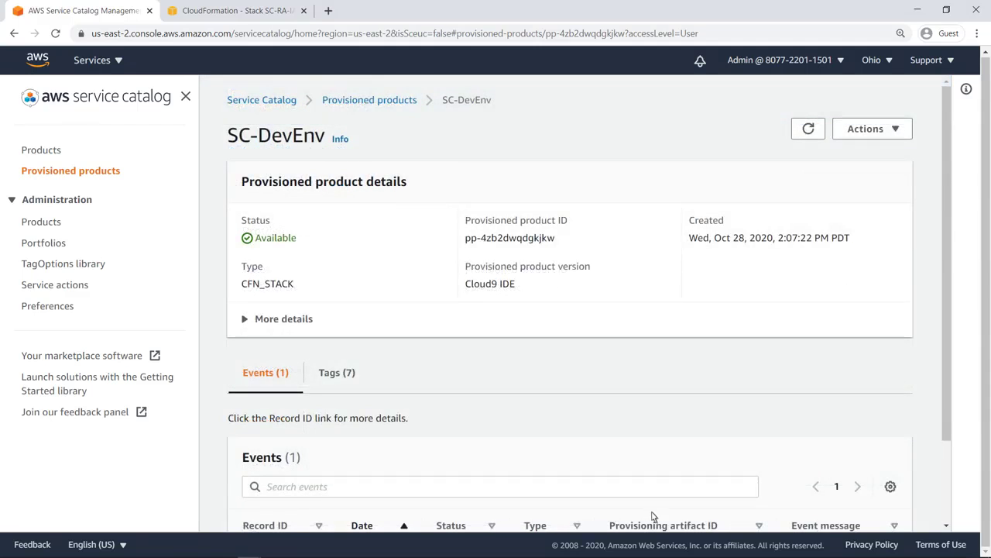
Open the SC-DevEnv provisioning event record and launch the Cloud9 IDE from its Cloud9Url output.
{"action": "left_click", "coordinate": [947, 507]}
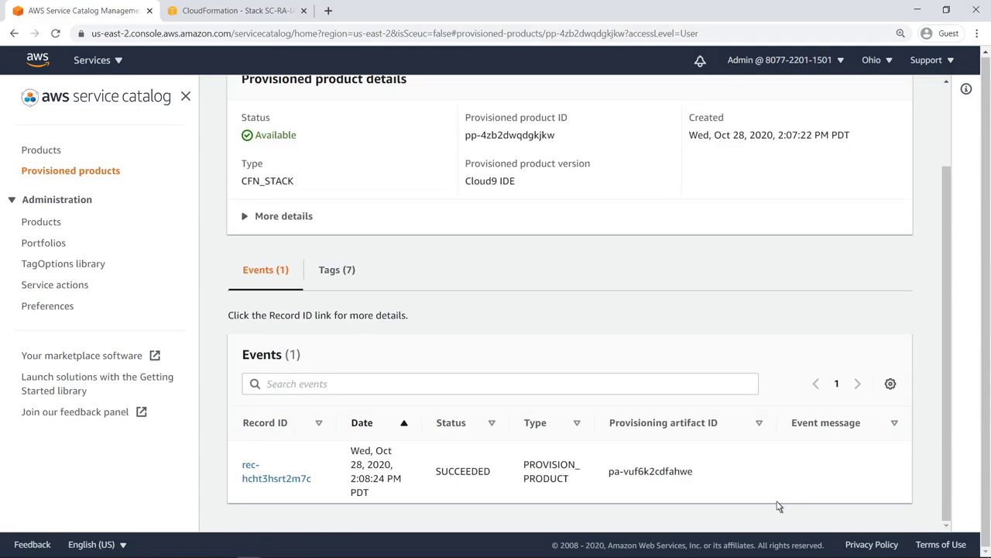
{"action": "left_click", "coordinate": [249, 479]}
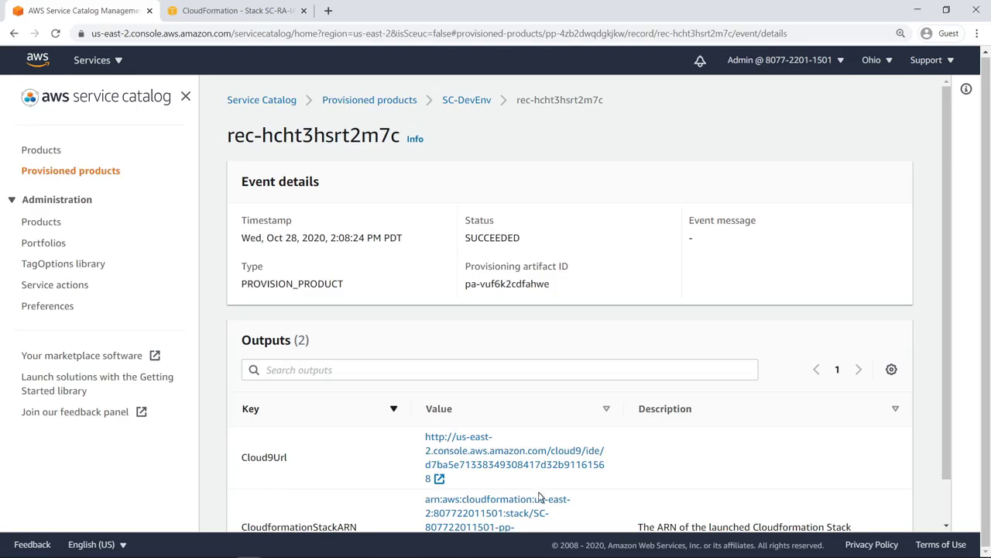
{"action": "left_click", "coordinate": [946, 510]}
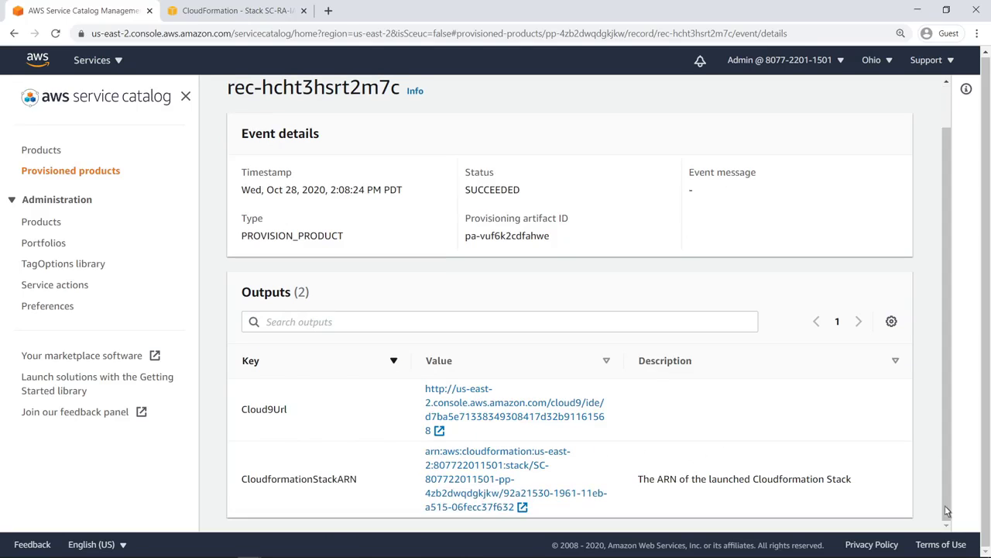
{"action": "left_click", "coordinate": [603, 424]}
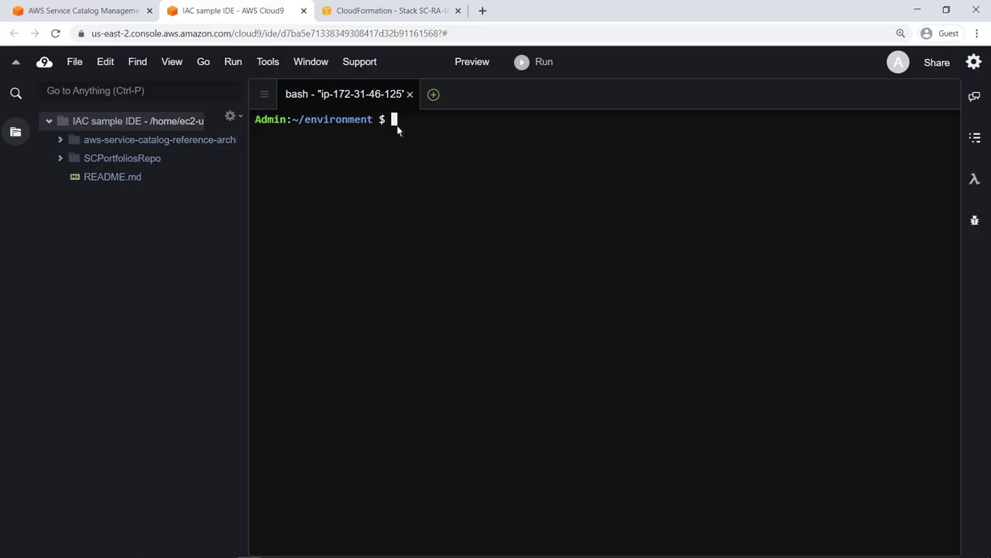
Copy aws-service-catalog-reference-architectures/ into SCPortfoliosRepo/ using rsync -av with .git excluded, clear the terminal, and change into the SCPortfoliosRepo directory.
{"action": "type", "text": "rsync -av --exclude=.git aws-service-catalog-reference-architectures/ SCPortfoliosRepo/"}
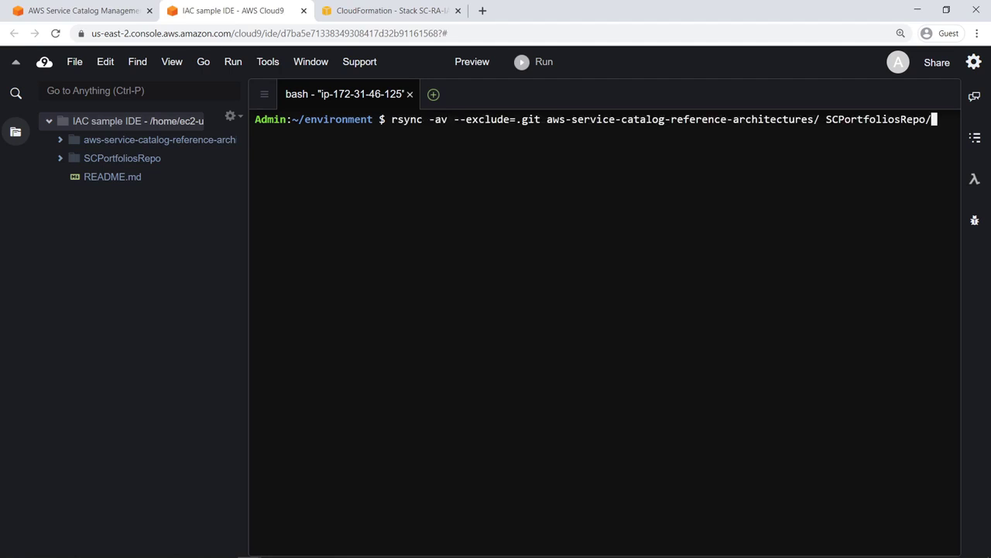
{"action": "key", "text": "Return"}
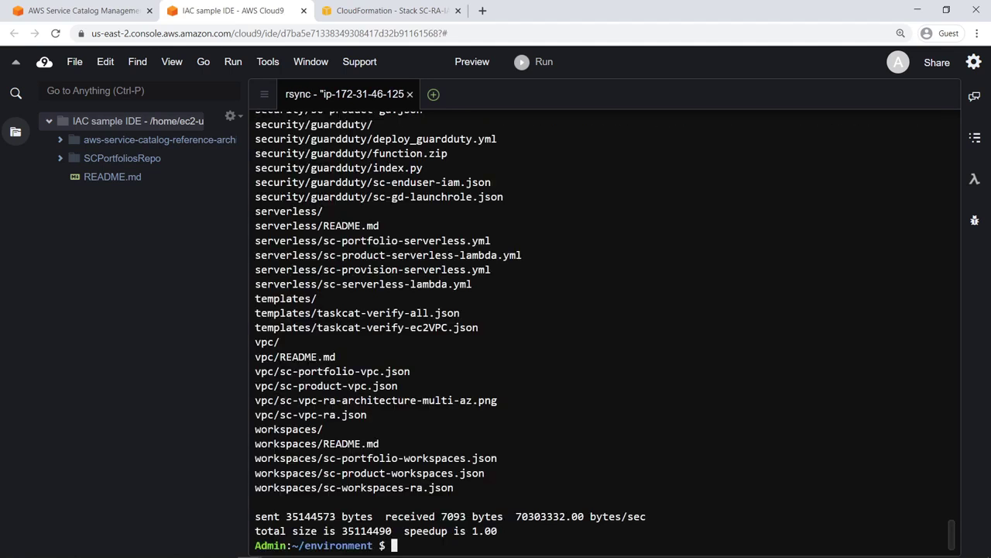
{"action": "key", "text": "ctrl+l"}
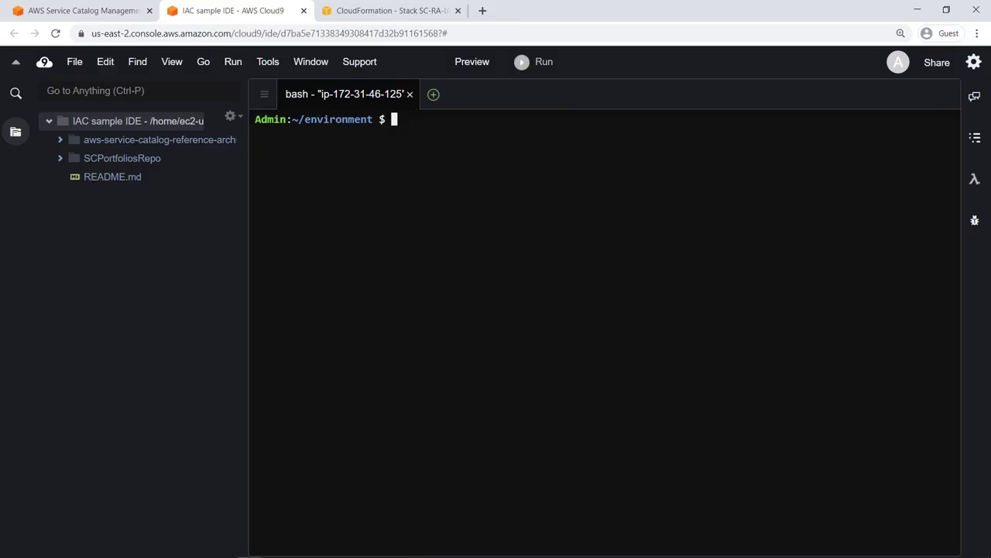
{"action": "type", "text": "cd SCPortfoliosRepo/"}
{"action": "key", "text": "Return"}
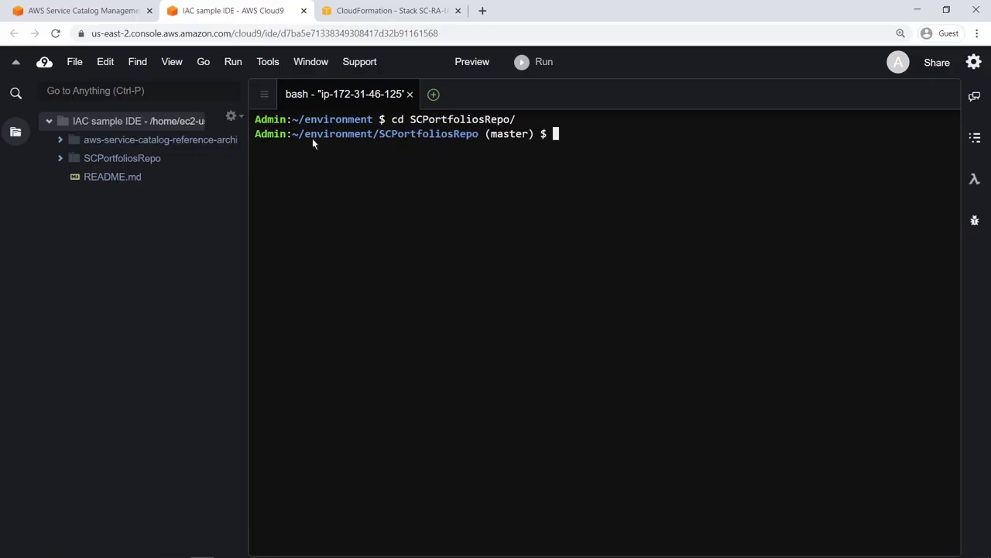
Open buildspec.yml from the codepipeline folder of SCPortfoliosRepo in the editor.
{"action": "double_click", "coordinate": [159, 164]}
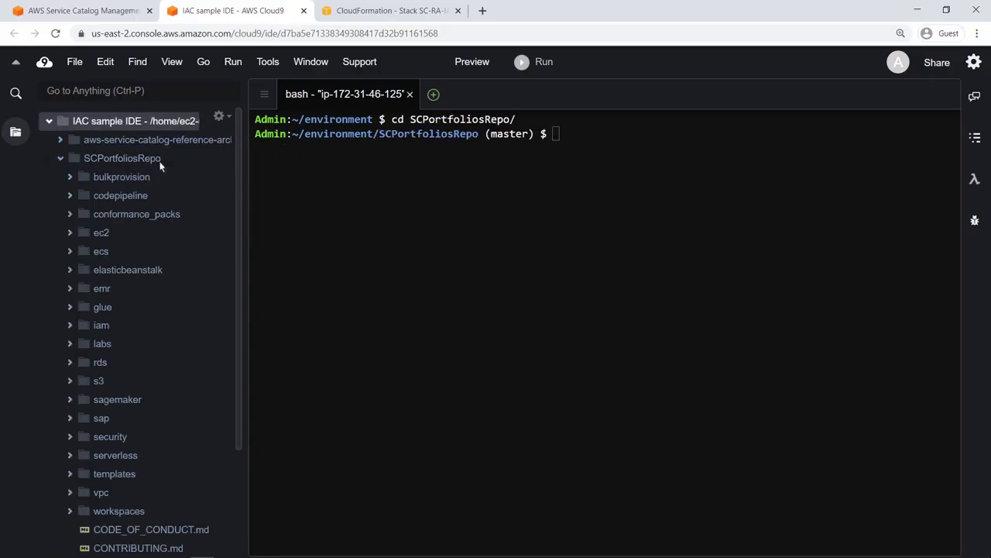
{"action": "double_click", "coordinate": [147, 197]}
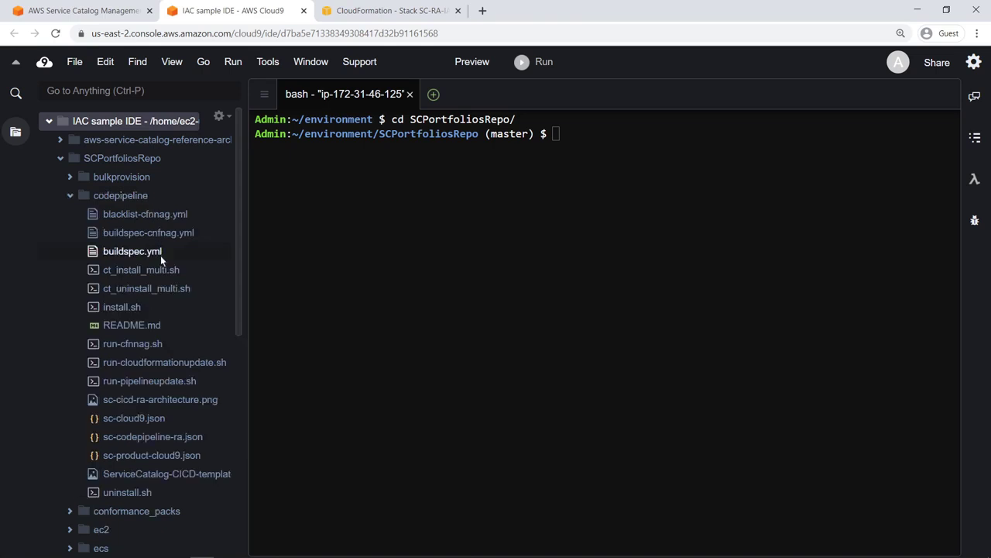
{"action": "double_click", "coordinate": [161, 256]}
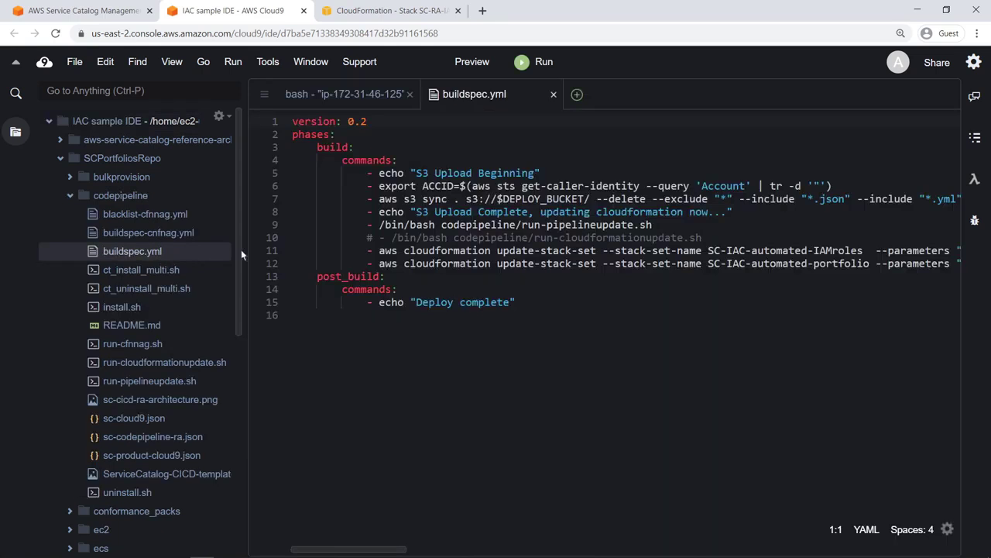
In buildspec.yml, uncomment the run-cloudformationupdate.sh command and comment out both aws cloudformation update-stack-set commands on lines 11 and 12.
{"action": "left_click", "coordinate": [368, 239]}
{"action": "key", "text": "Delete"}
{"action": "key", "text": "Delete"}
{"action": "key", "text": "Down"}
{"action": "key", "text": "ctrl+/"}
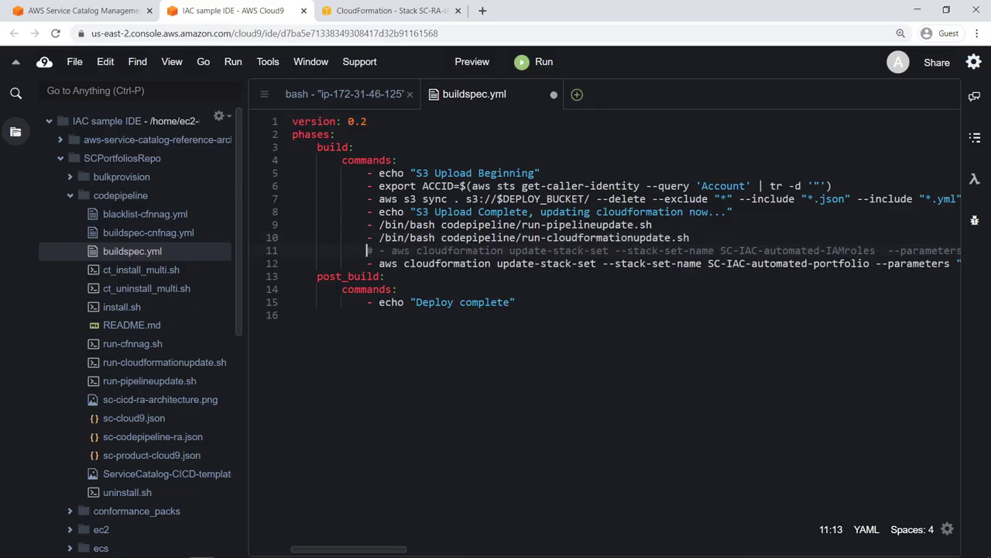
{"action": "key", "text": "Down"}
{"action": "key", "text": "ctrl+/"}
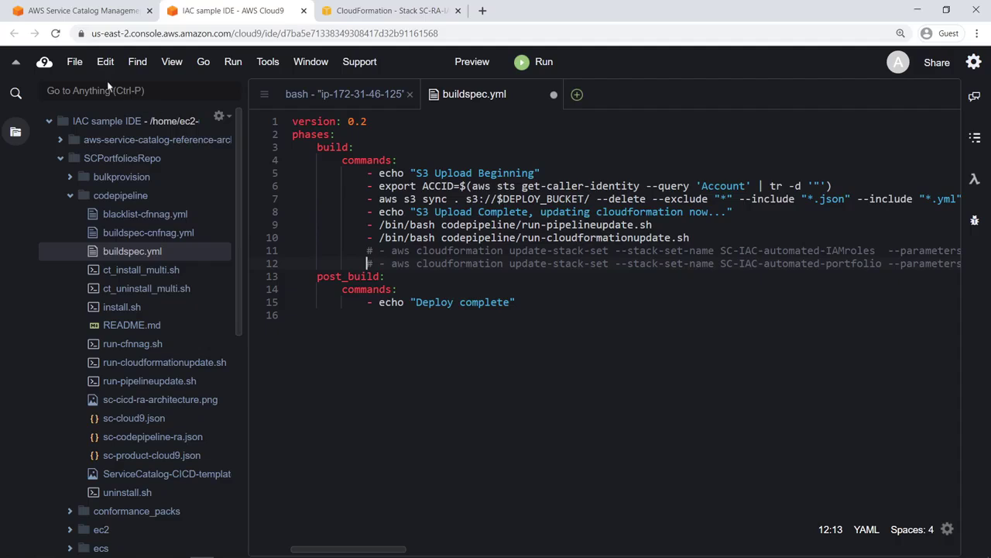
Save buildspec.yml, stage all SCPortfoliosRepo changes with git add --a, commit with the message "Initial commit", and push to the remote repository.
{"action": "left_click", "coordinate": [79, 64]}
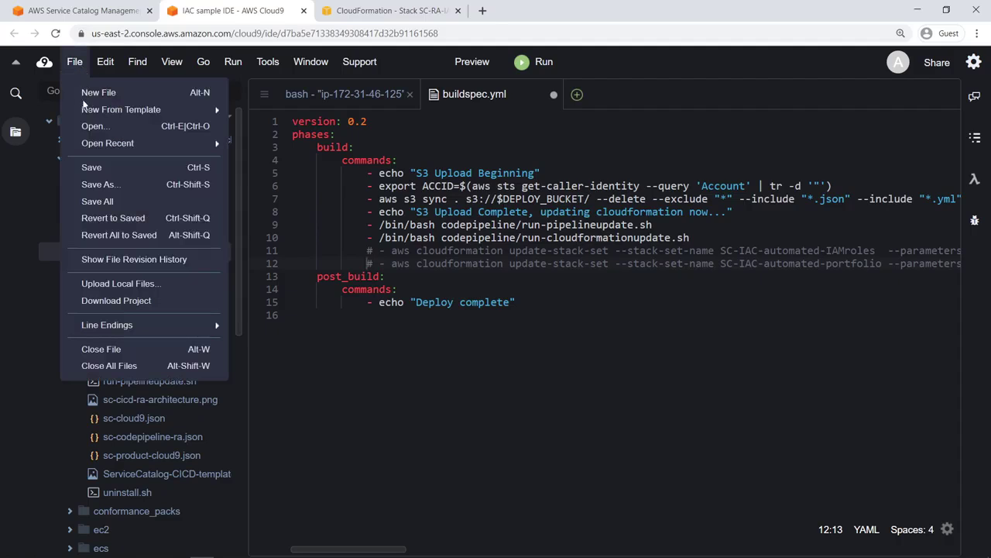
{"action": "left_click", "coordinate": [85, 168]}
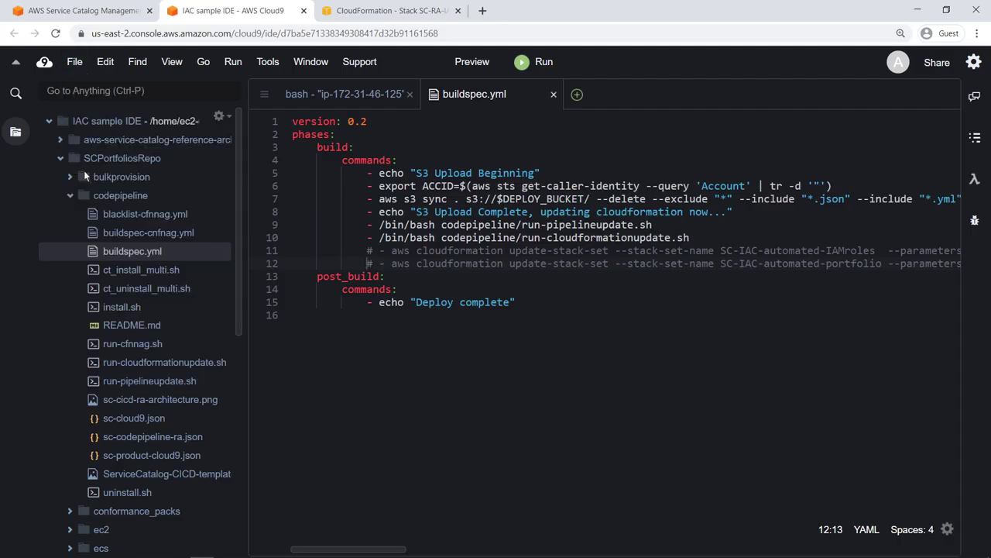
{"action": "left_click", "coordinate": [388, 98]}
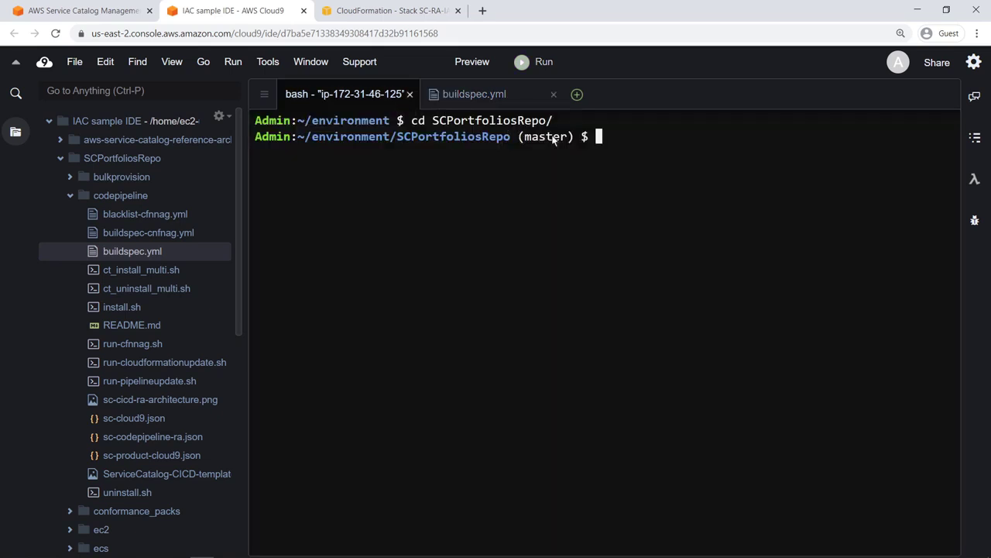
{"action": "type", "text": "git add --a"}
{"action": "key", "text": "Return"}
{"action": "type", "text": "git commit -m \"Initial commit\""}
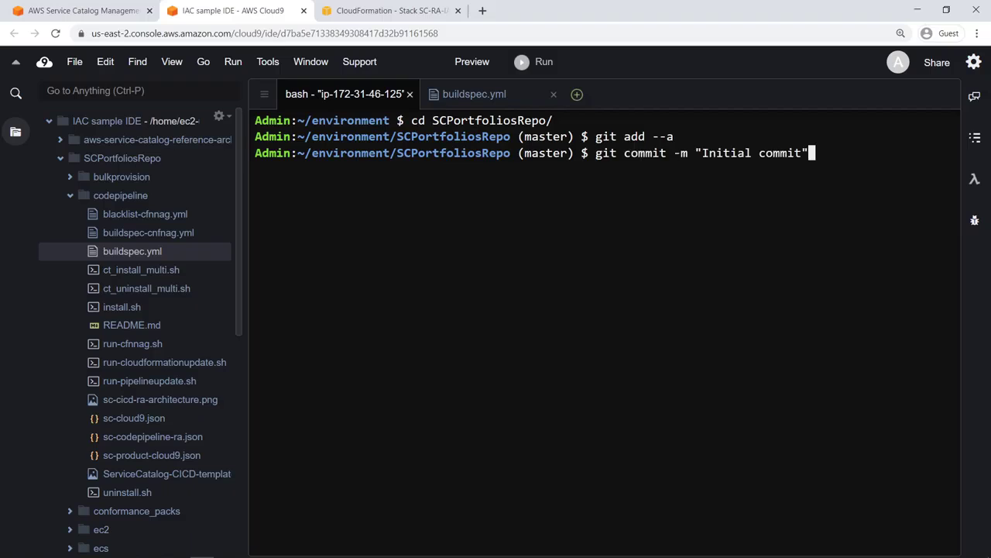
{"action": "key", "text": "Return"}
{"action": "type", "text": "git push"}
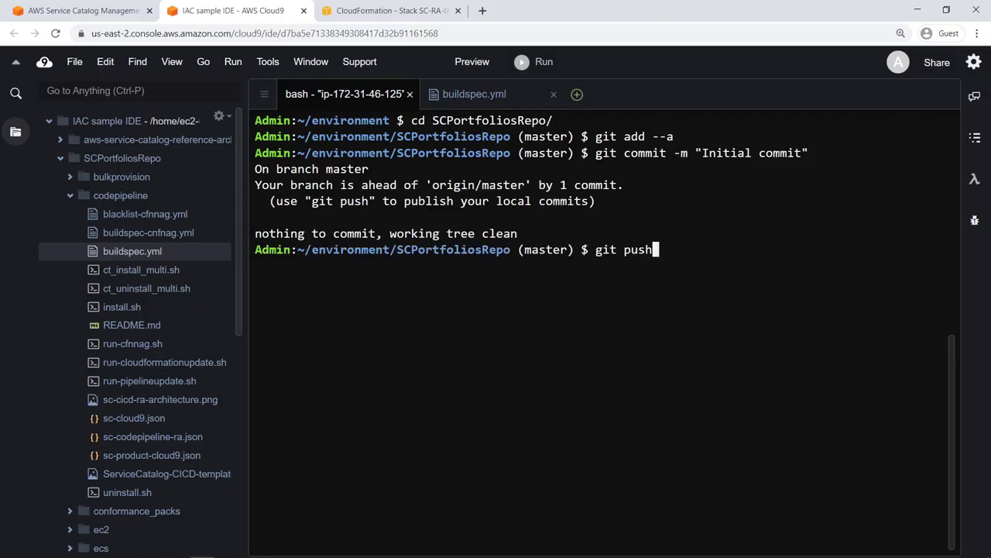
{"action": "key", "text": "Return"}
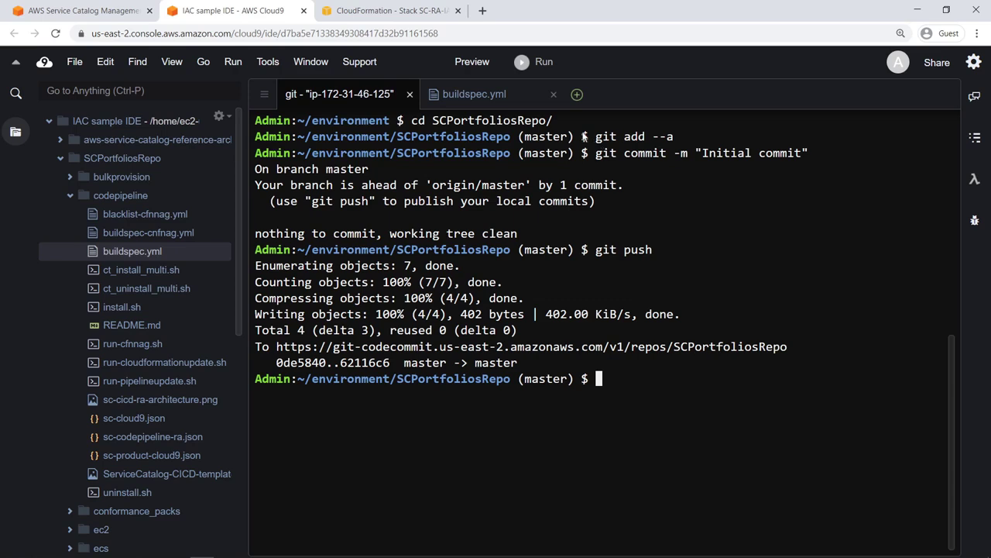
Open ServiceCatalog-ProductPipeline in CodePipeline and review the status of its source, TemplateValidation and CopyAndDeploy stages.
{"action": "left_click", "coordinate": [439, 21]}
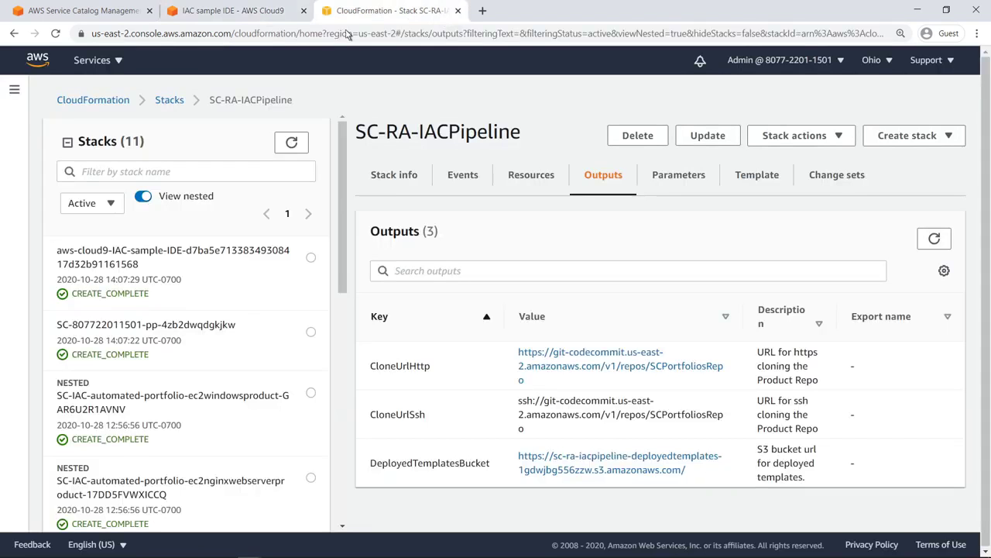
{"action": "left_click", "coordinate": [119, 62]}
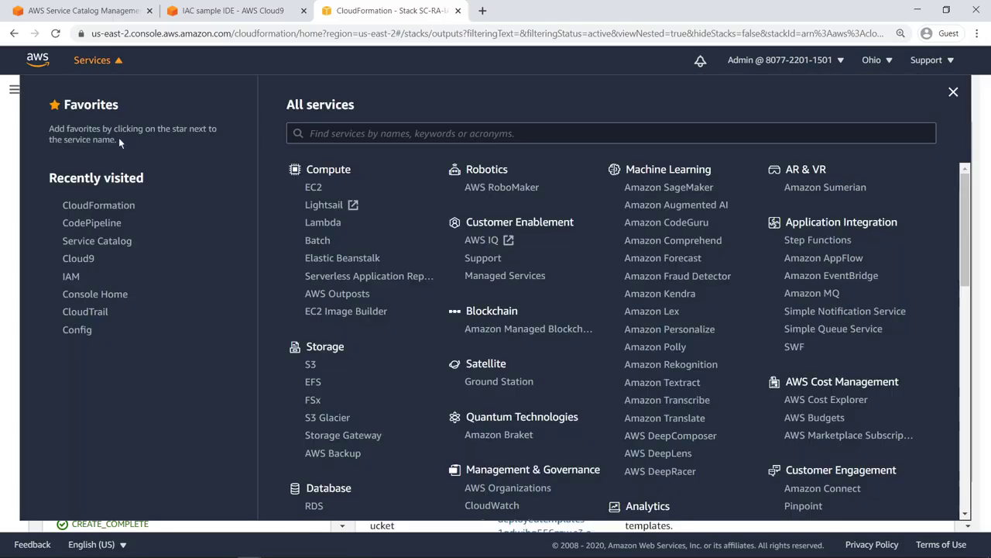
{"action": "left_click", "coordinate": [116, 224]}
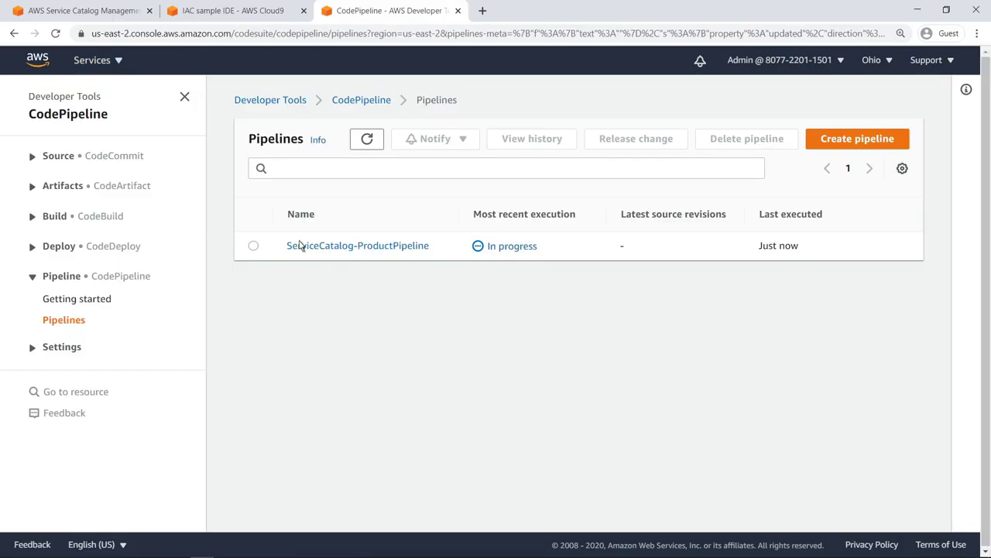
{"action": "left_click", "coordinate": [418, 246]}
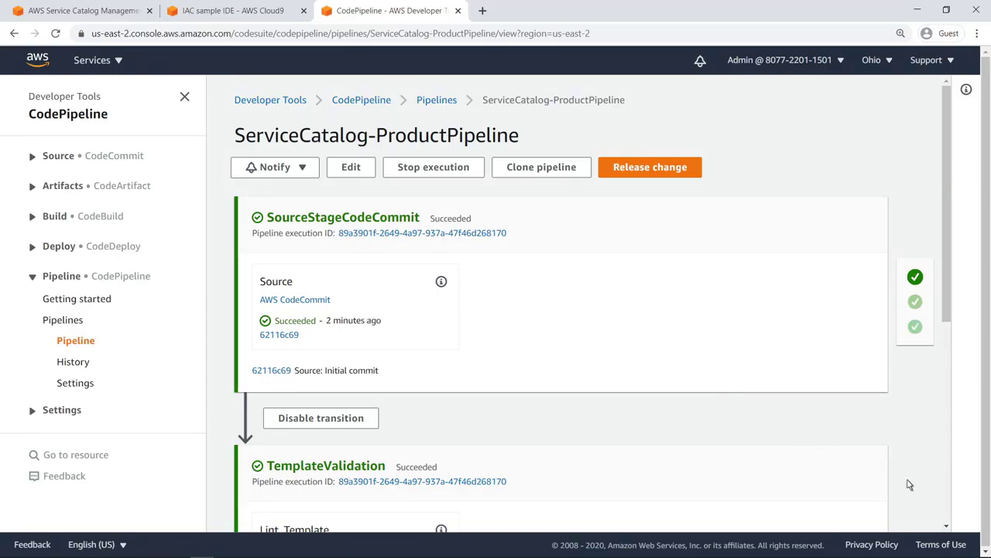
{"action": "scroll", "coordinate": [948, 504], "scroll_direction": "down", "scroll_amount": 3}
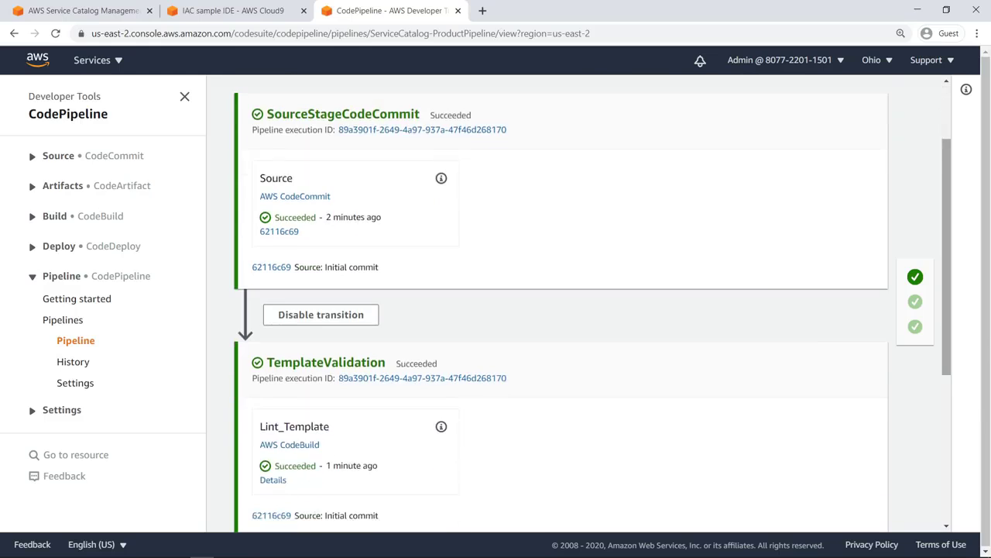
{"action": "scroll", "coordinate": [561, 302], "scroll_direction": "down", "scroll_amount": 1}
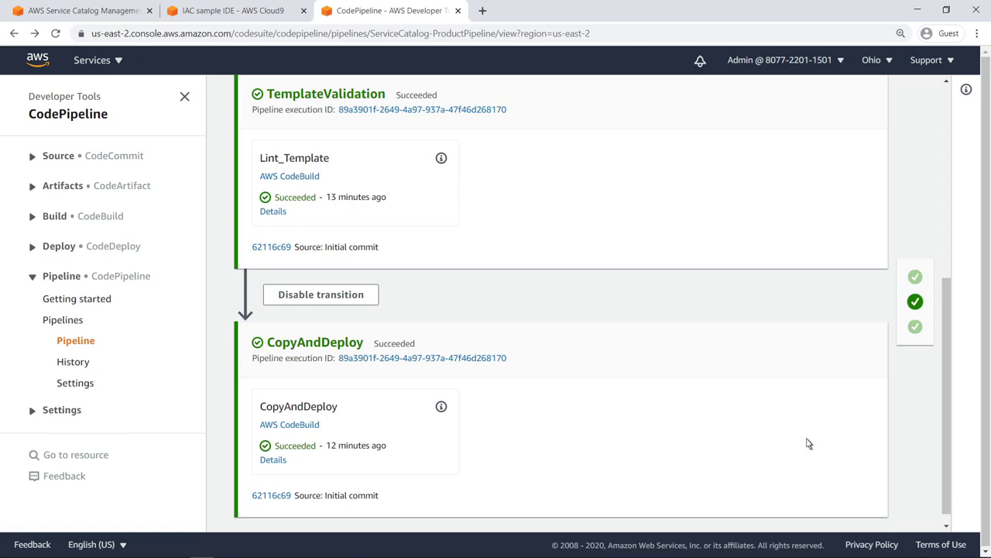
Examine the build logs of the pipeline's Lint_Template and CopyAndDeploy actions in their build details.
{"action": "left_click", "coordinate": [272, 212]}
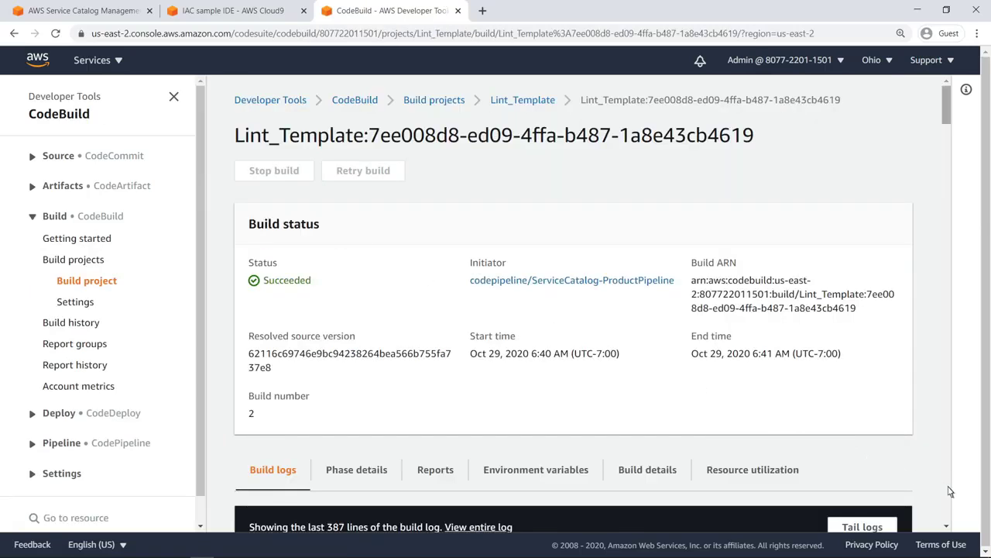
{"action": "scroll", "coordinate": [951, 492], "scroll_direction": "down", "scroll_amount": 5}
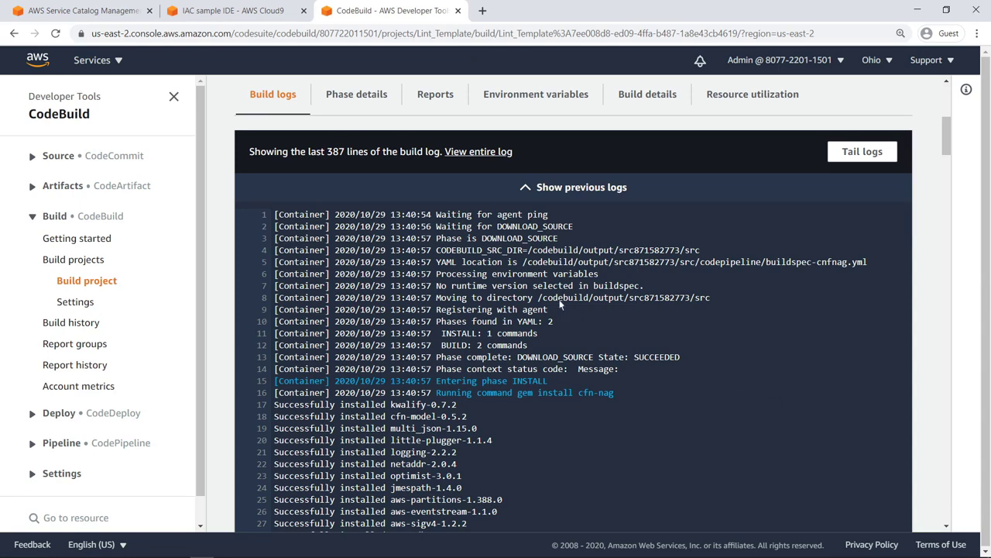
{"action": "left_click", "coordinate": [14, 33]}
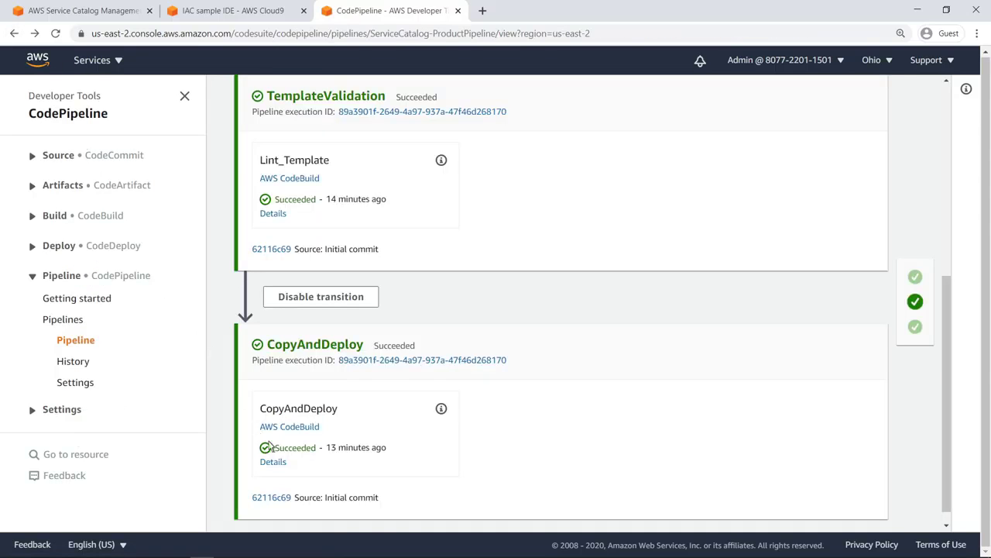
{"action": "left_click", "coordinate": [280, 464]}
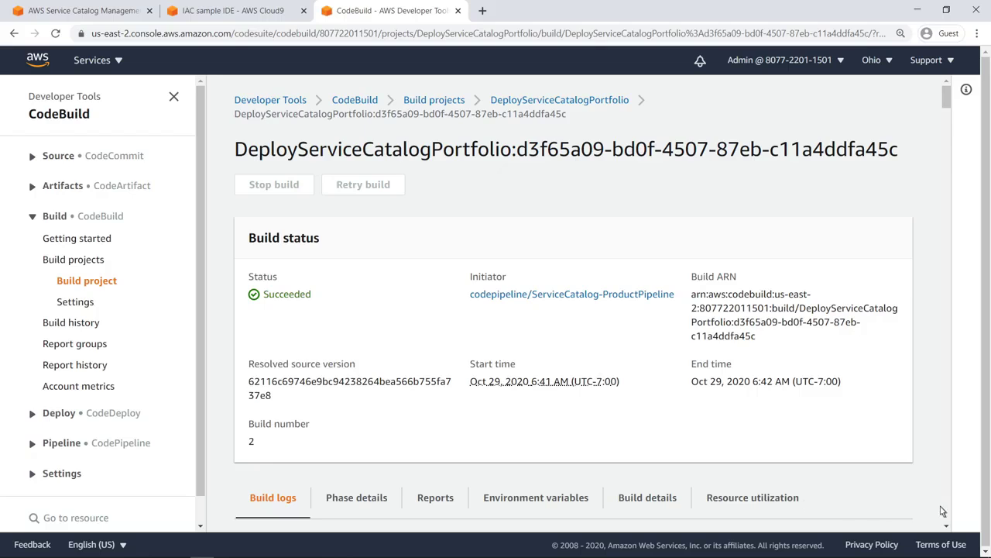
{"action": "scroll", "coordinate": [945, 511], "scroll_direction": "down", "scroll_amount": 4}
{"action": "scroll", "coordinate": [574, 310], "scroll_direction": "down", "scroll_amount": 2}
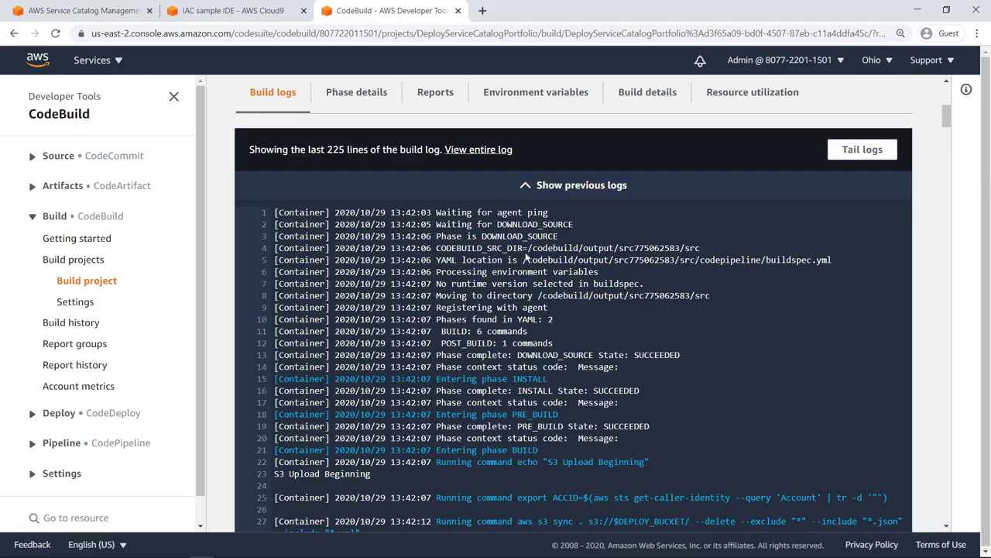
Switch to Service Catalog and examine the product details and versions of Demo NGINX Webserver.
{"action": "left_click", "coordinate": [134, 20]}
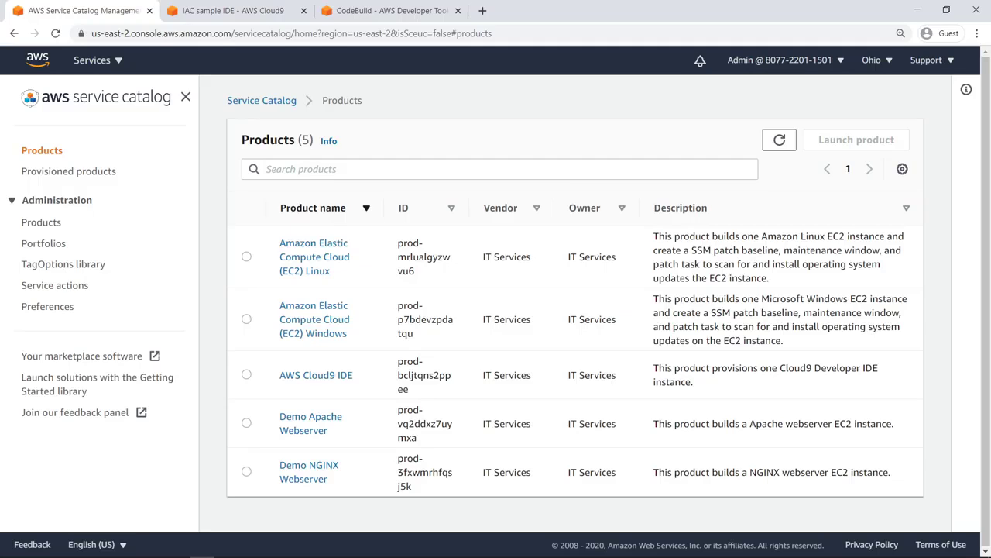
{"action": "left_click", "coordinate": [326, 486]}
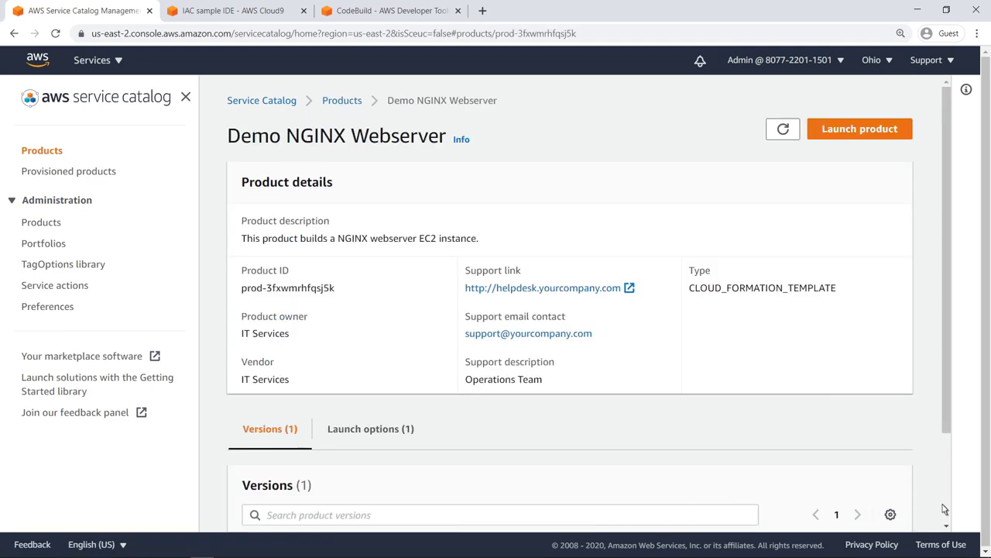
{"action": "scroll", "coordinate": [943, 504], "scroll_direction": "down", "scroll_amount": 2}
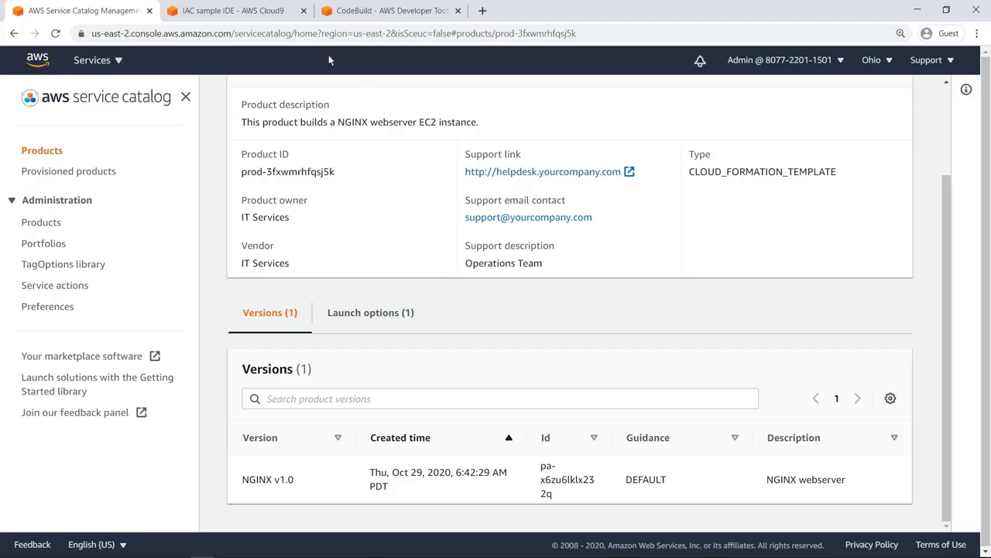
In the Cloud9 IDE, open the Demo NGINX Webserver product template from the ec2 folder and set its version name to "NGINX v1.1".
{"action": "left_click", "coordinate": [277, 19]}
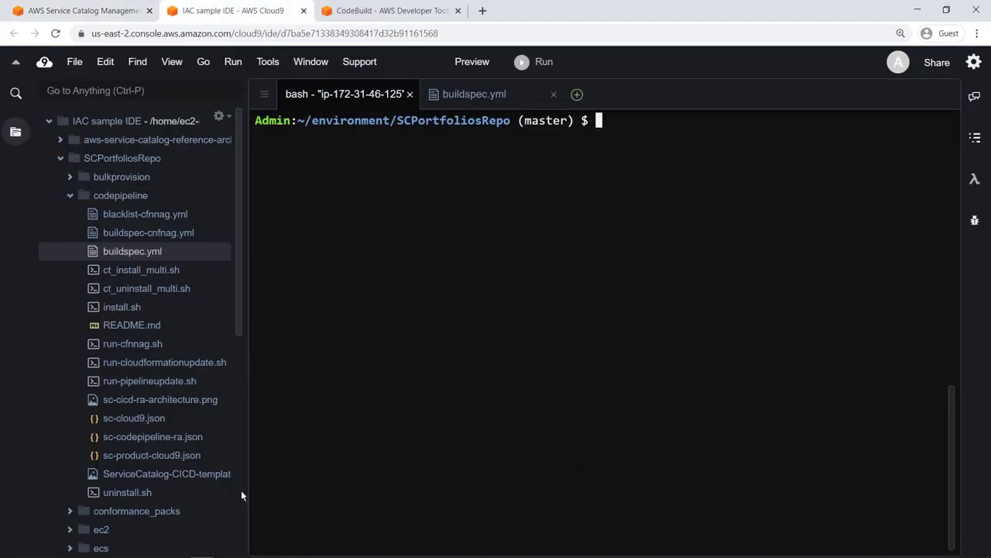
{"action": "scroll", "coordinate": [240, 496], "scroll_direction": "down", "scroll_amount": 4}
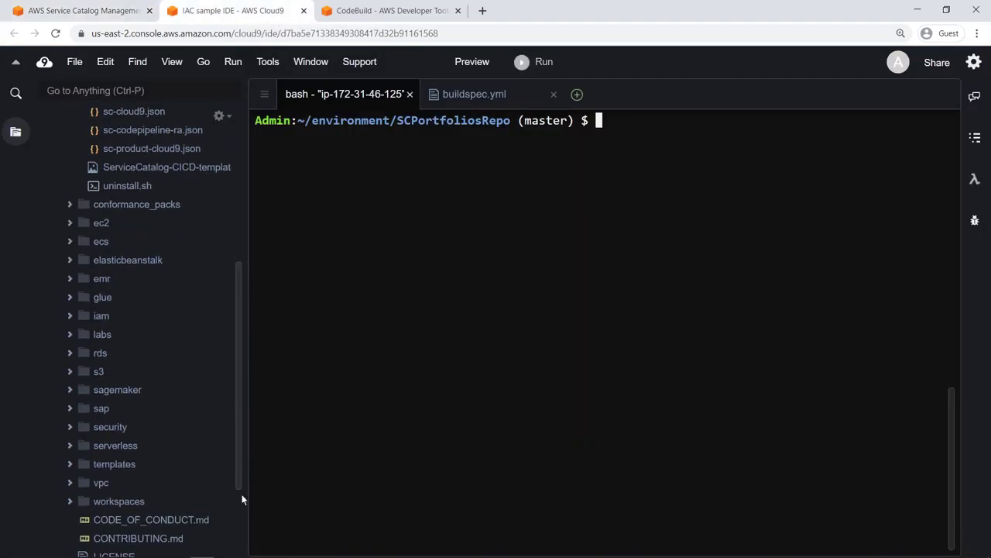
{"action": "left_click", "coordinate": [70, 223]}
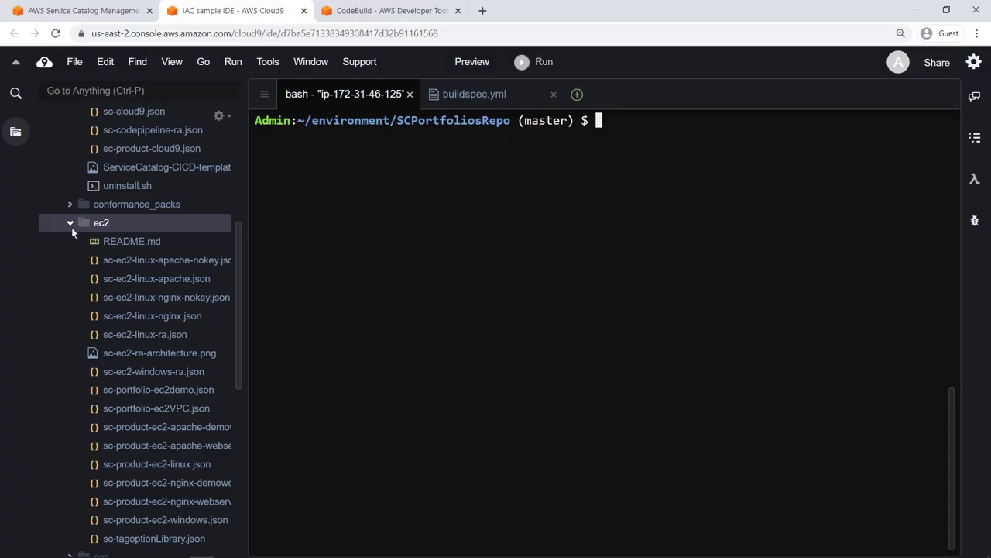
{"action": "double_click", "coordinate": [106, 486]}
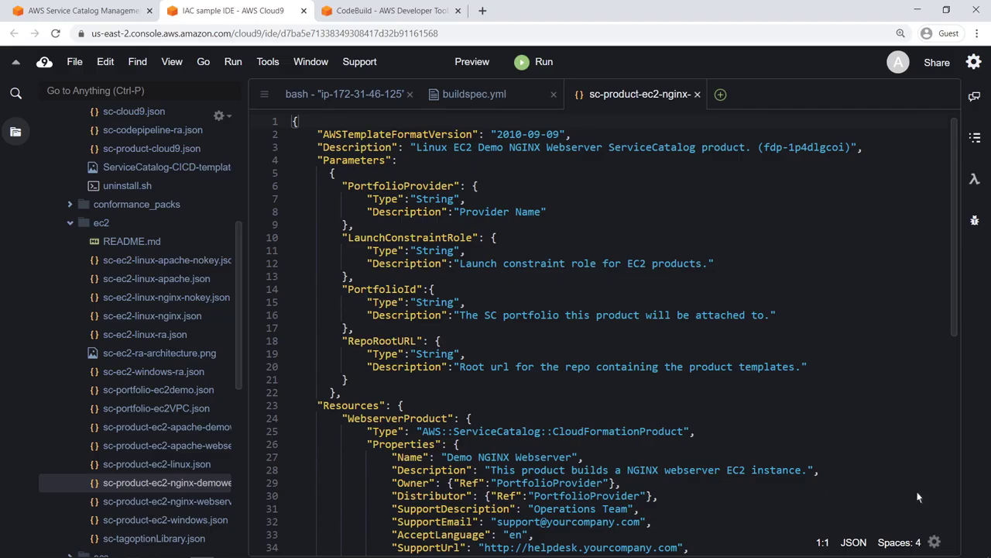
{"action": "scroll", "coordinate": [919, 496], "scroll_direction": "down", "scroll_amount": 5}
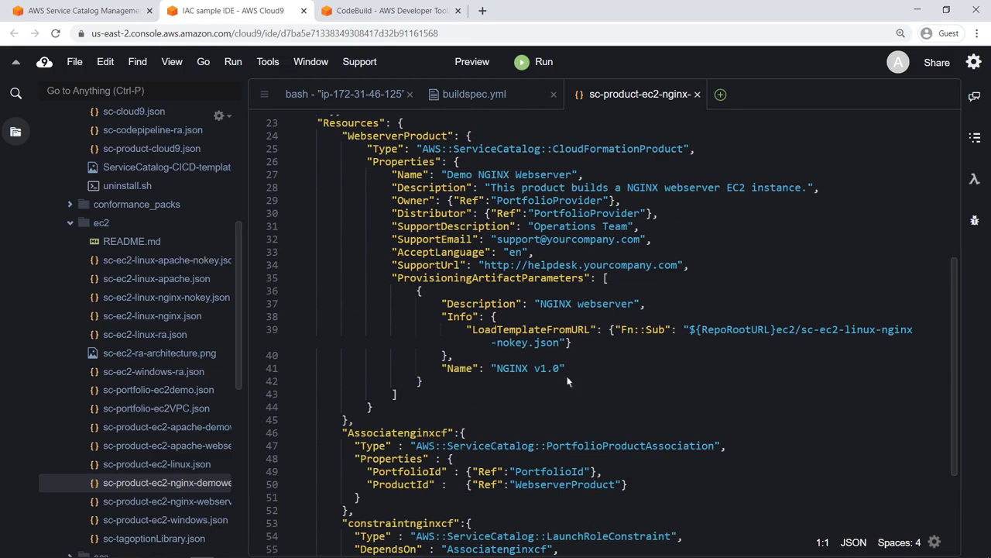
{"action": "left_click", "coordinate": [562, 368]}
{"action": "key", "text": "BackSpace"}
{"action": "type", "text": "1"}
In sc-ec2-linux-nginx-nokey.json, remove "t3.large" from the AllowedValues of the InstanceType parameter.
{"action": "double_click", "coordinate": [218, 304]}
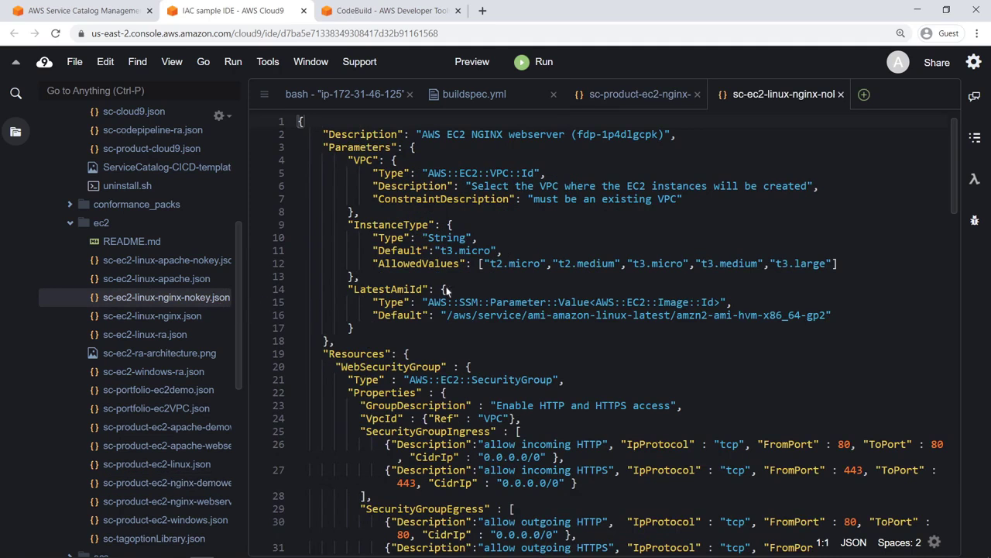
{"action": "left_click", "coordinate": [835, 265]}
{"action": "left_click_drag", "start_coordinate": [833, 264], "coordinate": [765, 264]}
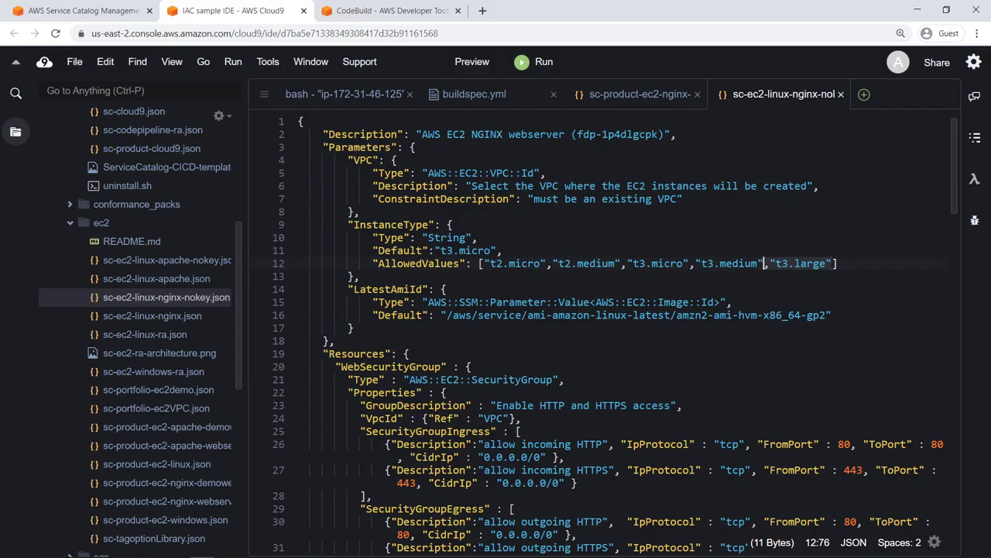
{"action": "key", "text": "Delete"}
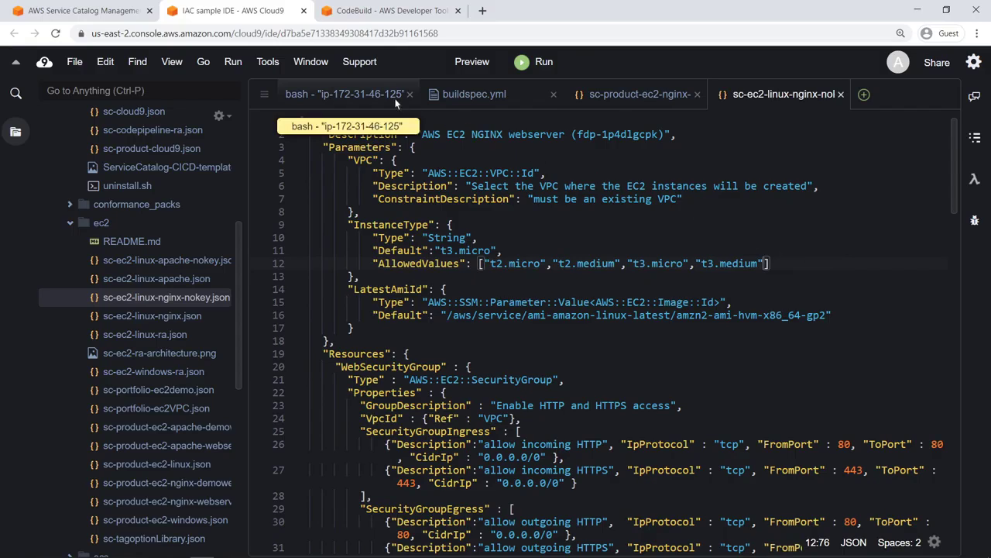
Stage all changes with git add --a, commit with the message "Updating allowed server instance types", and push to the remote repository.
{"action": "left_click", "coordinate": [395, 98]}
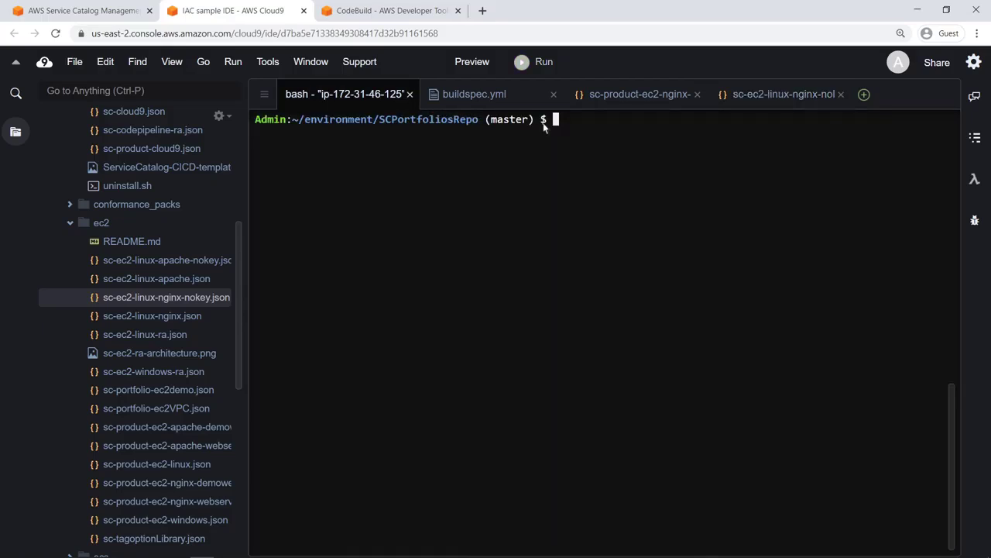
{"action": "type", "text": "git add --a"}
{"action": "key", "text": "Return"}
{"action": "type", "text": "git comm"}
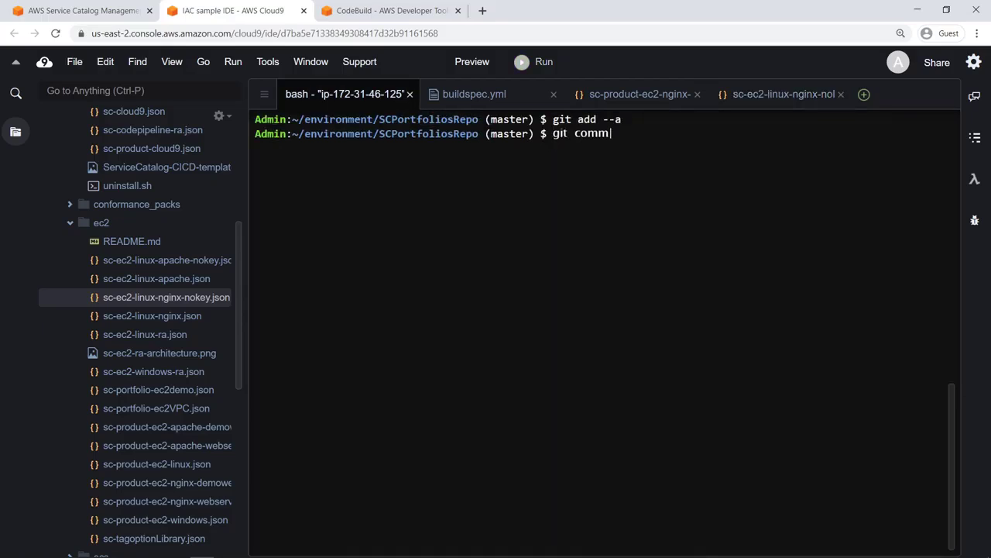
{"action": "type", "text": "it -m... \"Updating allowed server instance types\""}
{"action": "key", "text": "Return"}
{"action": "type", "text": "git push"}
{"action": "key", "text": "Return"}
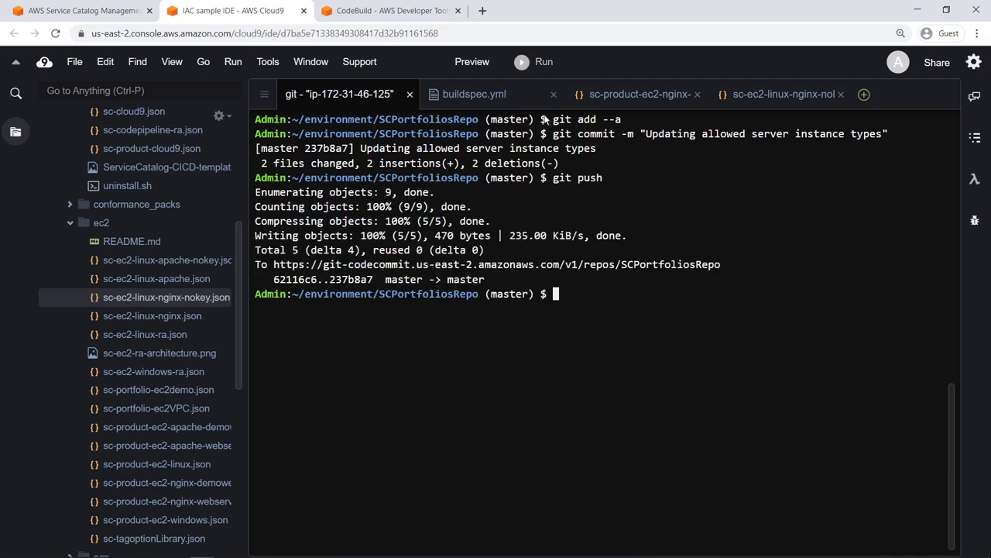
Check the new ServiceCatalog-ProductPipeline execution in CodePipeline and open the Demo NGINX Webserver product in Service Catalog.
{"action": "left_click", "coordinate": [440, 17]}
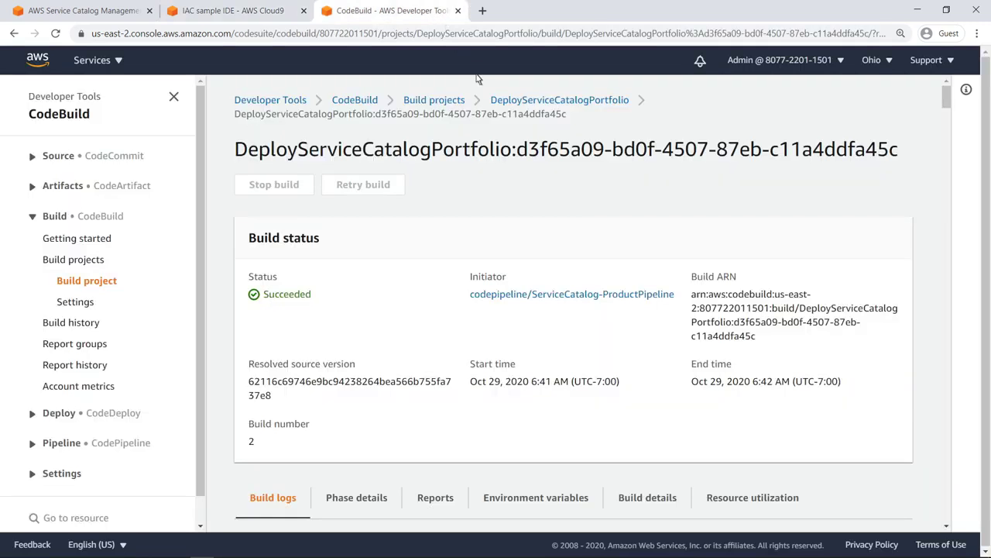
{"action": "left_click", "coordinate": [611, 302]}
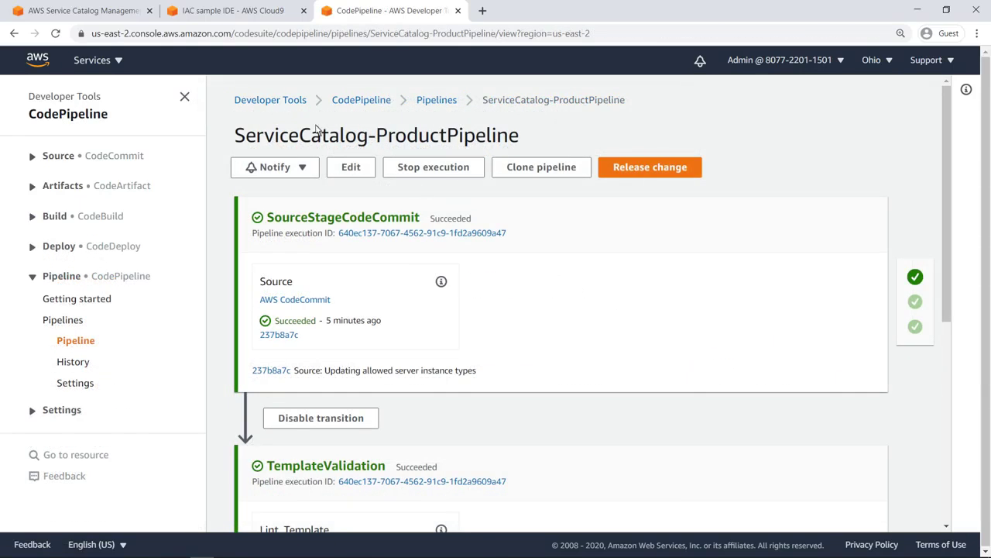
{"action": "left_click", "coordinate": [129, 17]}
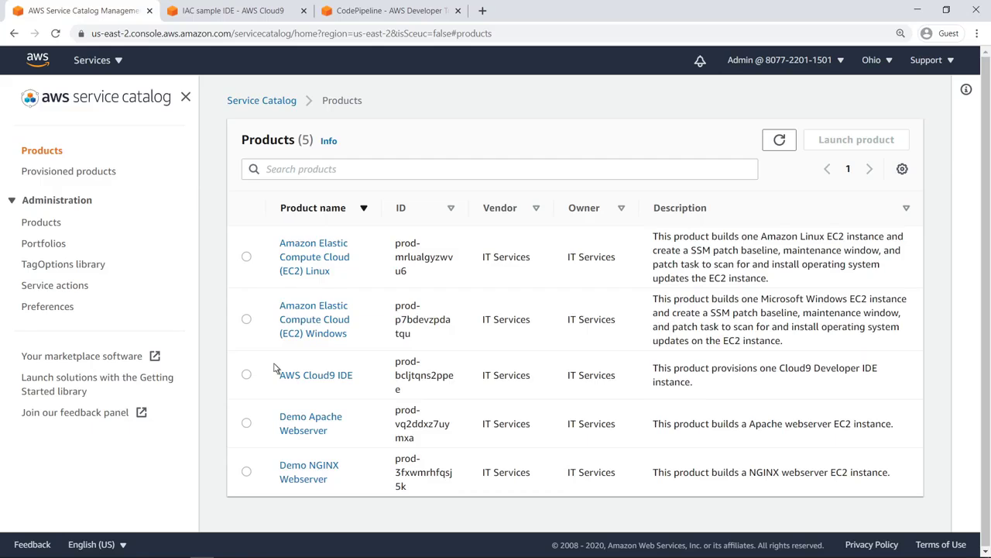
{"action": "left_click", "coordinate": [321, 476]}
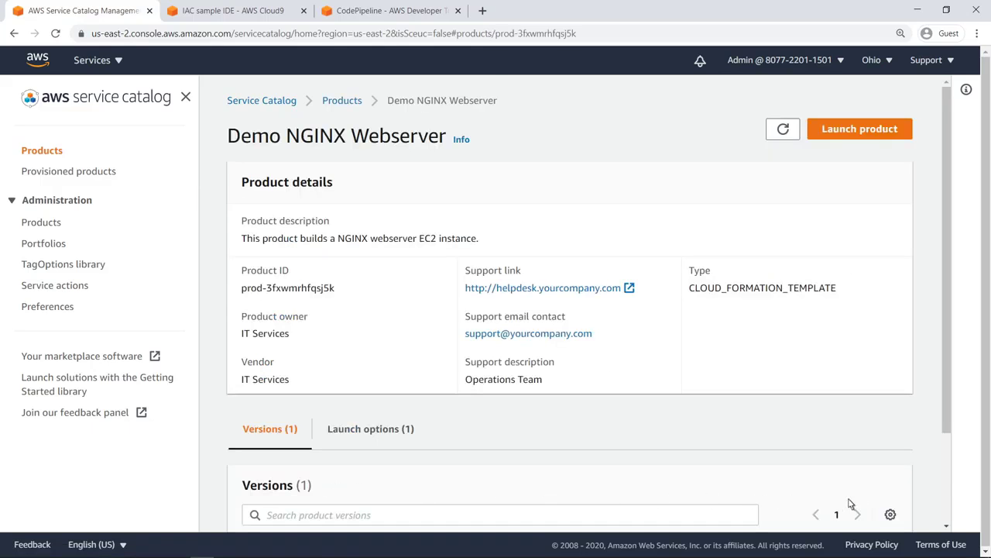
Check the version list of the Demo NGINX Webserver product and open its launch form.
{"action": "scroll", "coordinate": [948, 505], "scroll_direction": "down", "scroll_amount": 3}
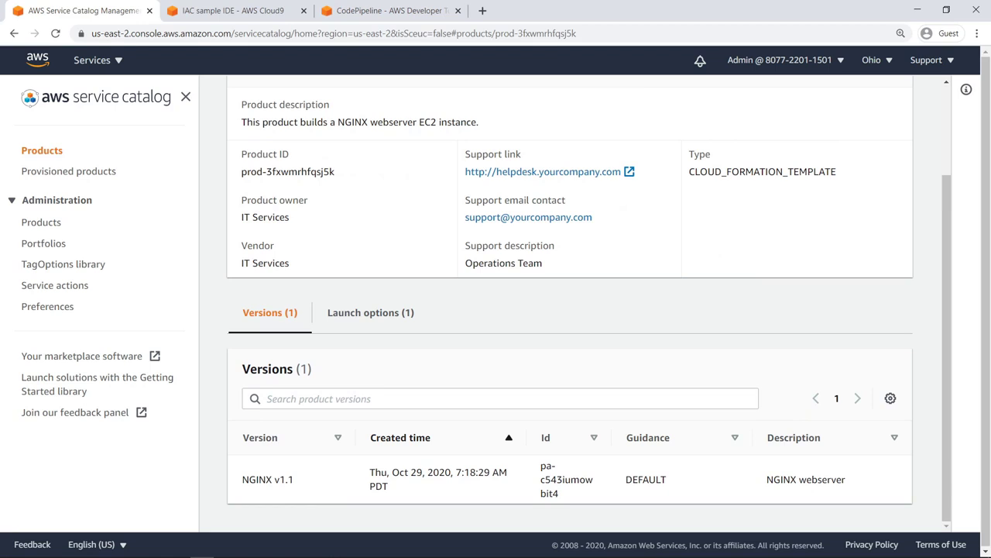
{"action": "scroll", "coordinate": [949, 120], "scroll_direction": "up", "scroll_amount": 3}
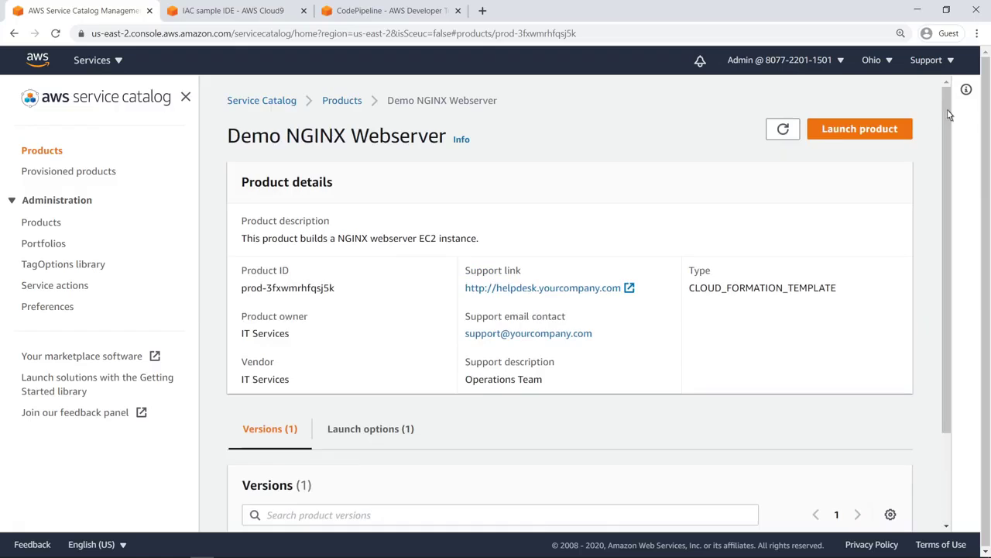
{"action": "left_click", "coordinate": [827, 135]}
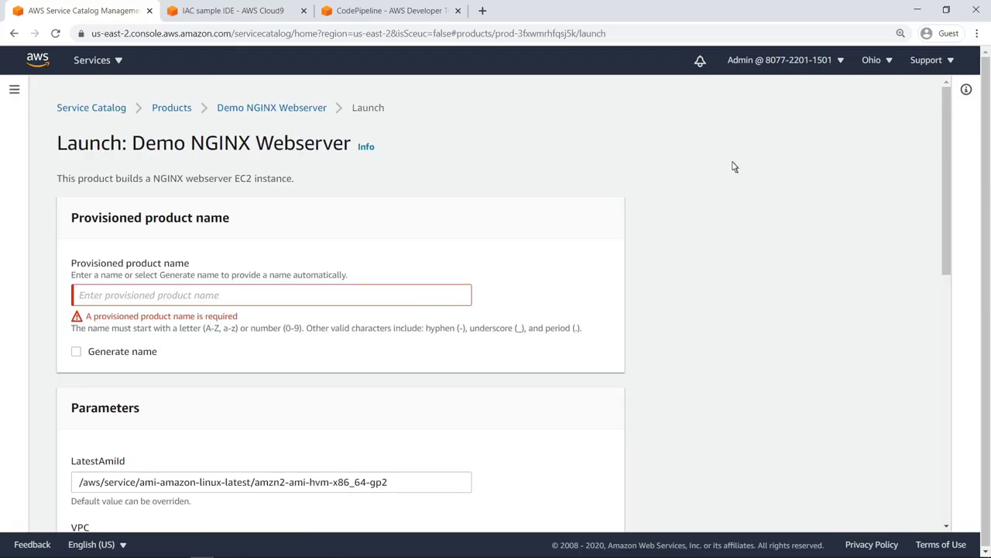
Have the provisioned product name generated automatically and examine the selectable InstanceType values in the launch parameters.
{"action": "left_click", "coordinate": [76, 351]}
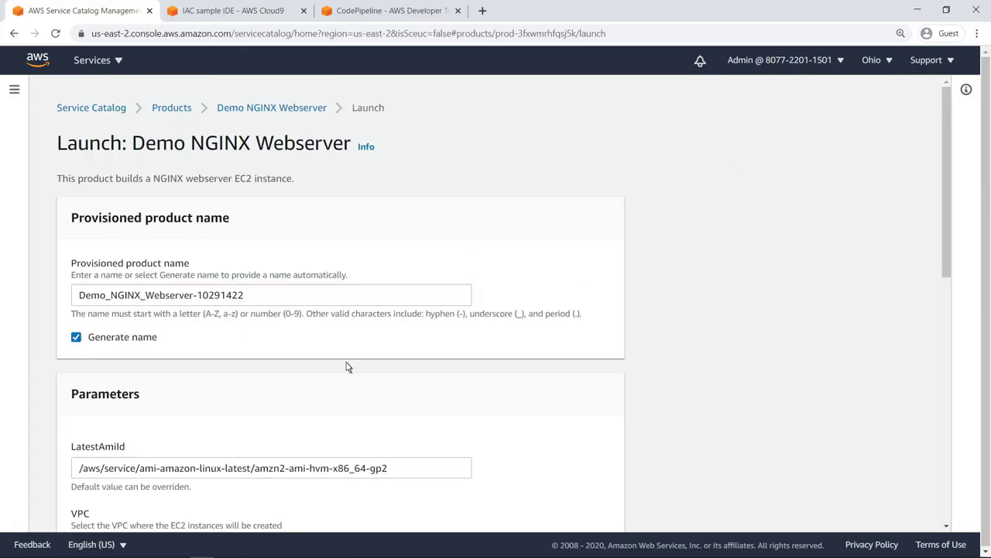
{"action": "scroll", "coordinate": [949, 382], "scroll_direction": "down", "scroll_amount": 4}
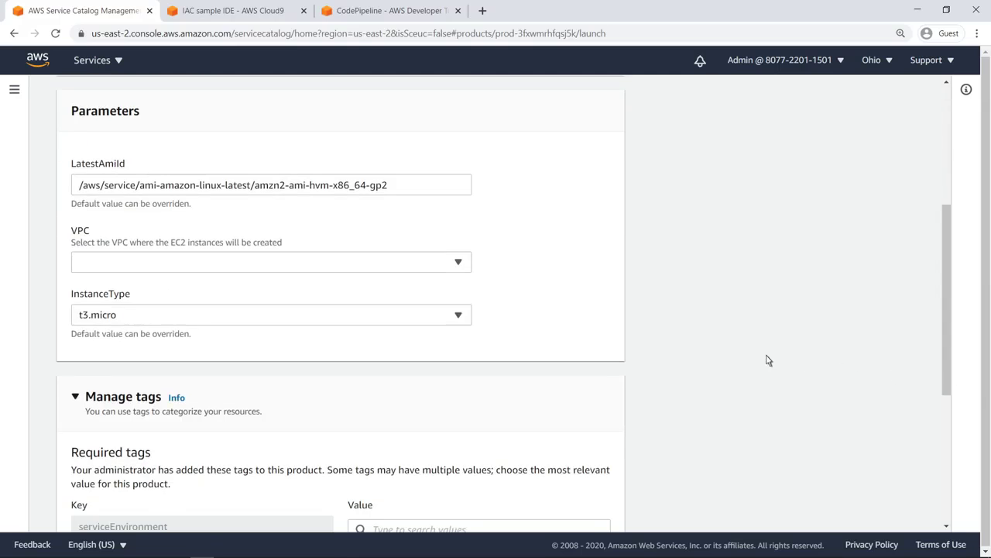
{"action": "left_click", "coordinate": [460, 316]}
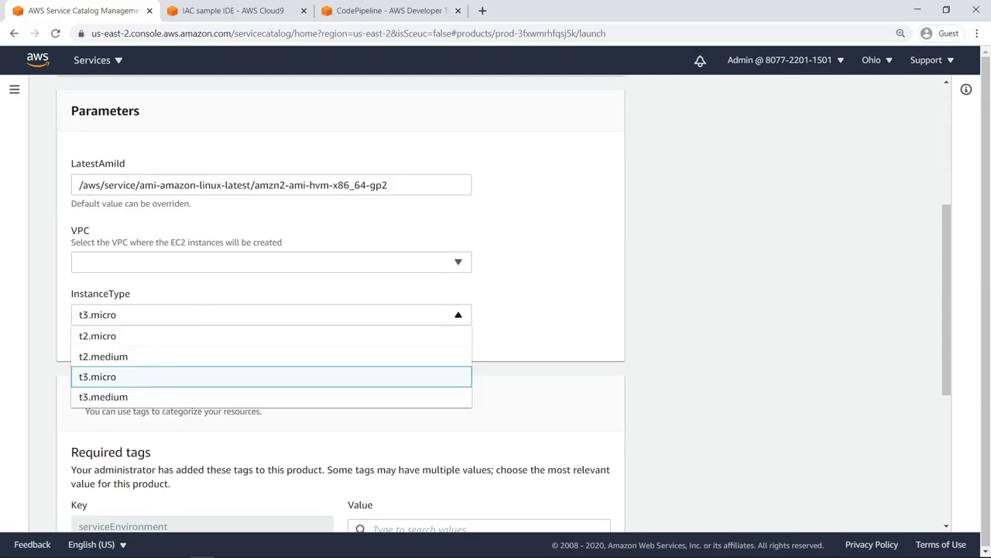